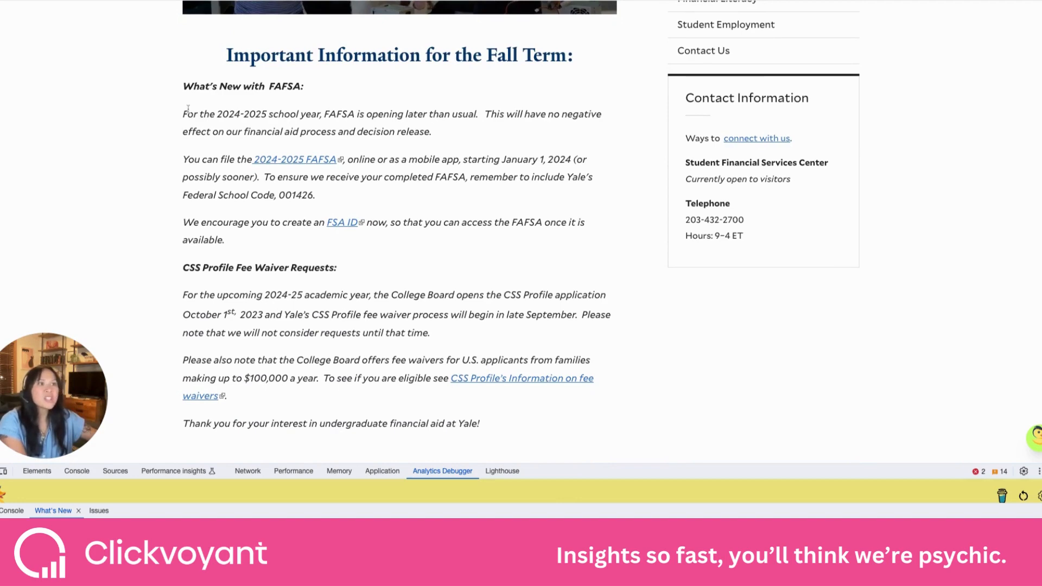
Step: Review Yale's Financial Aid page, covering the FAFSA and CSS Profile notices, the cost estimate tools and the document submission section
{"action": "left_click_drag", "start_coordinate": [188, 108], "coordinate": [470, 173]}
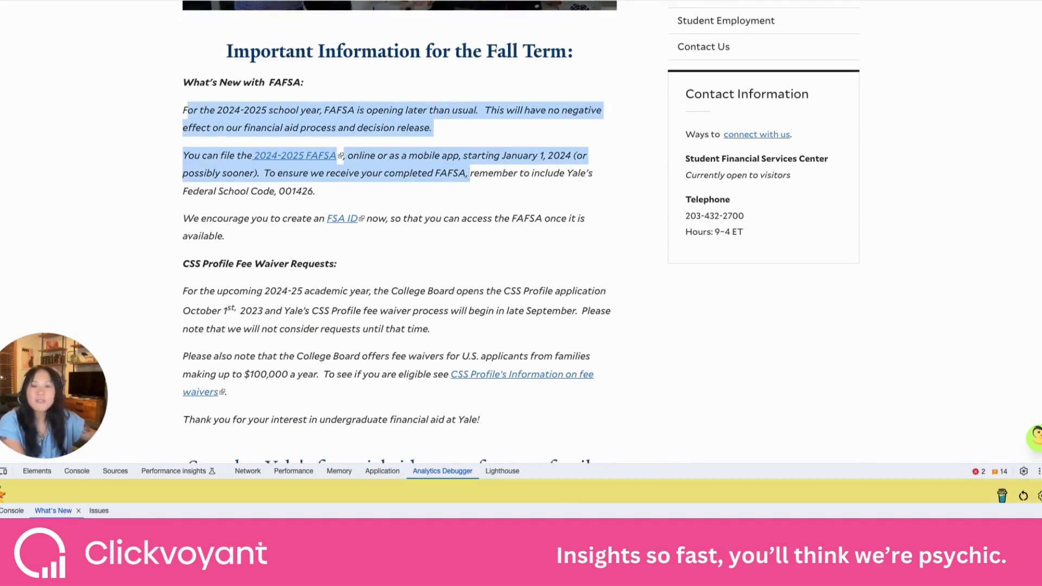
{"action": "scroll", "coordinate": [469, 173], "scroll_direction": "down", "scroll_amount": 2}
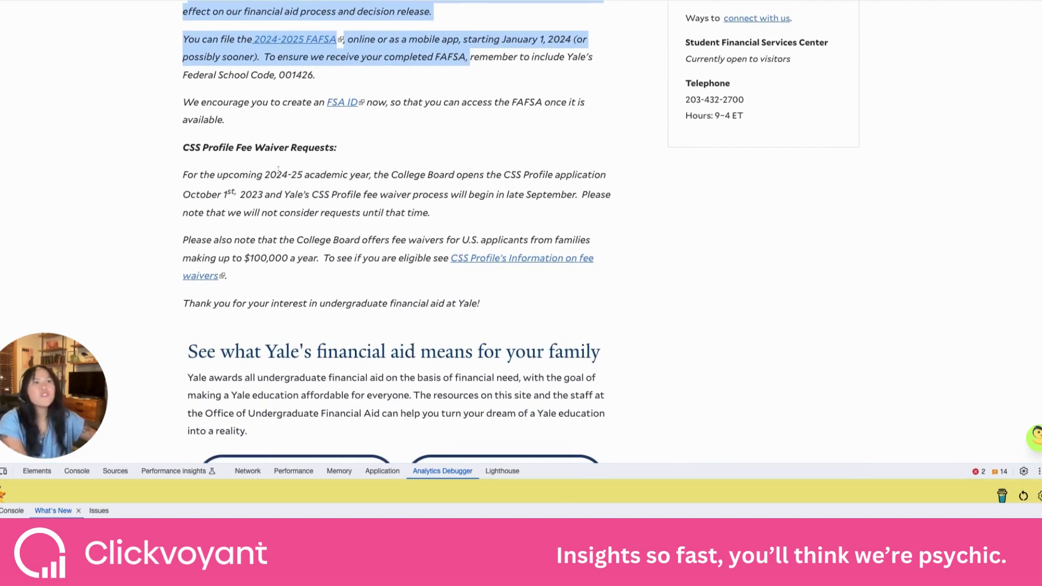
{"action": "left_click_drag", "start_coordinate": [278, 170], "coordinate": [356, 315]}
{"action": "scroll", "coordinate": [356, 315], "scroll_direction": "down", "scroll_amount": 2}
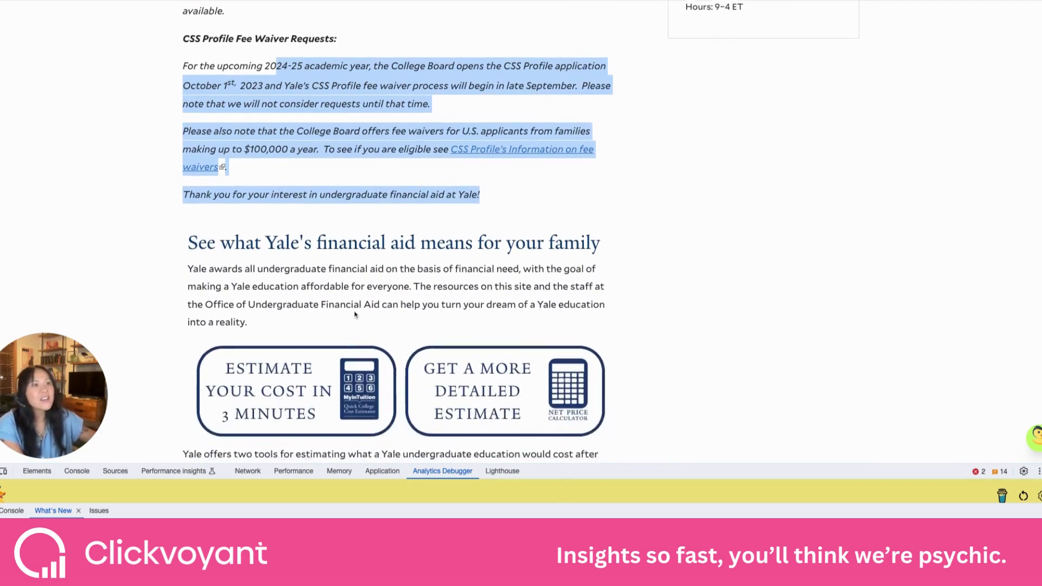
{"action": "scroll", "coordinate": [355, 315], "scroll_direction": "down", "scroll_amount": 1}
{"action": "left_click_drag", "start_coordinate": [188, 188], "coordinate": [601, 188]}
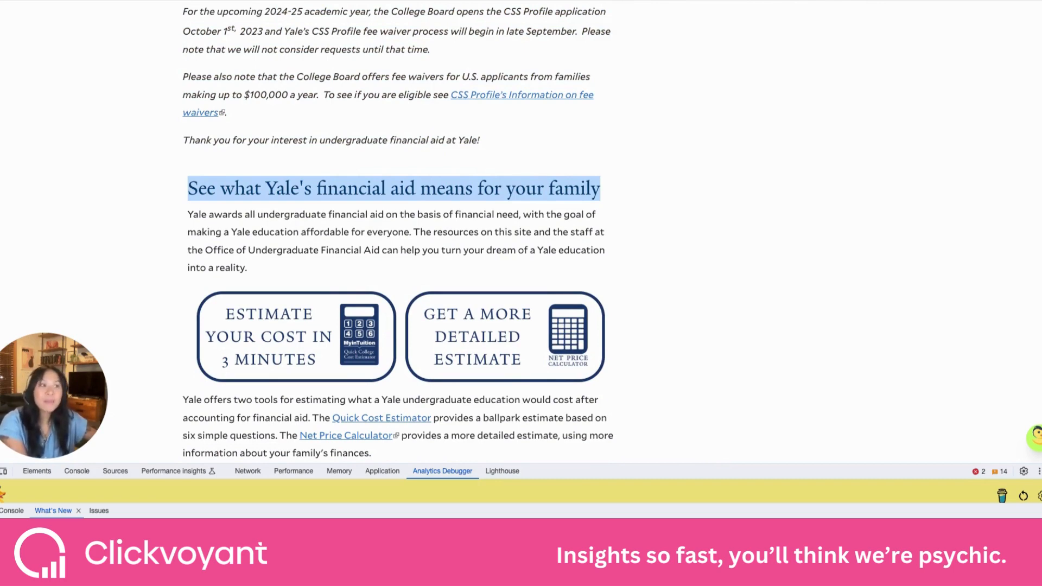
{"action": "scroll", "coordinate": [398, 233], "scroll_direction": "down", "scroll_amount": 1}
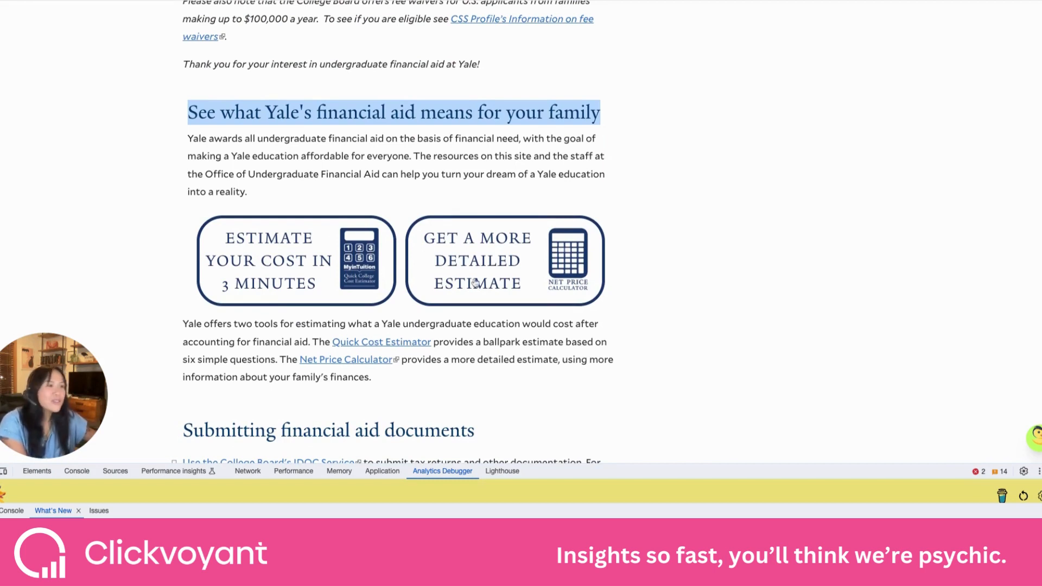
{"action": "scroll", "coordinate": [398, 233], "scroll_direction": "down", "scroll_amount": 3}
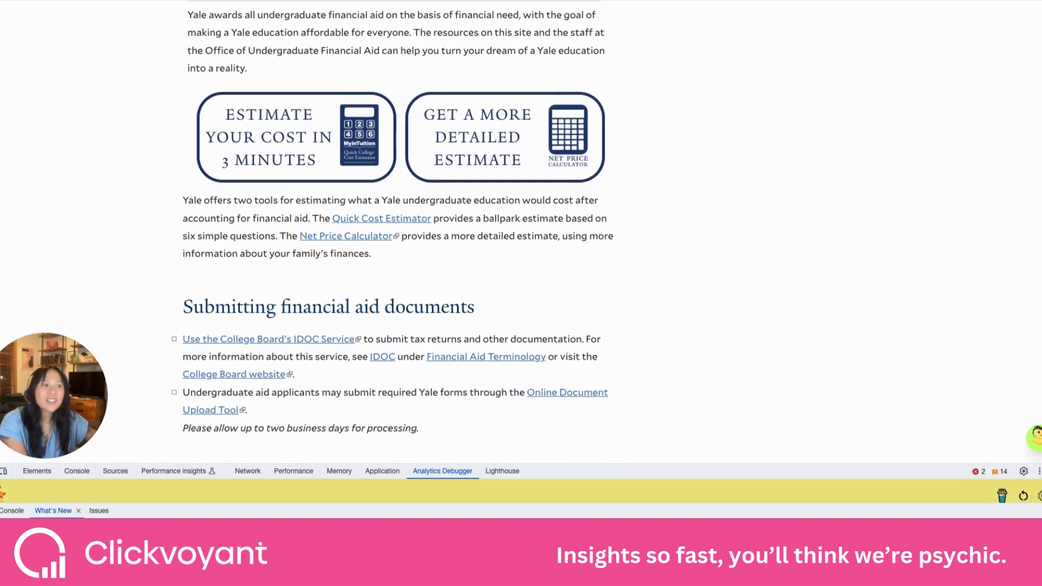
{"action": "scroll", "coordinate": [181, 171], "scroll_direction": "down", "scroll_amount": 1}
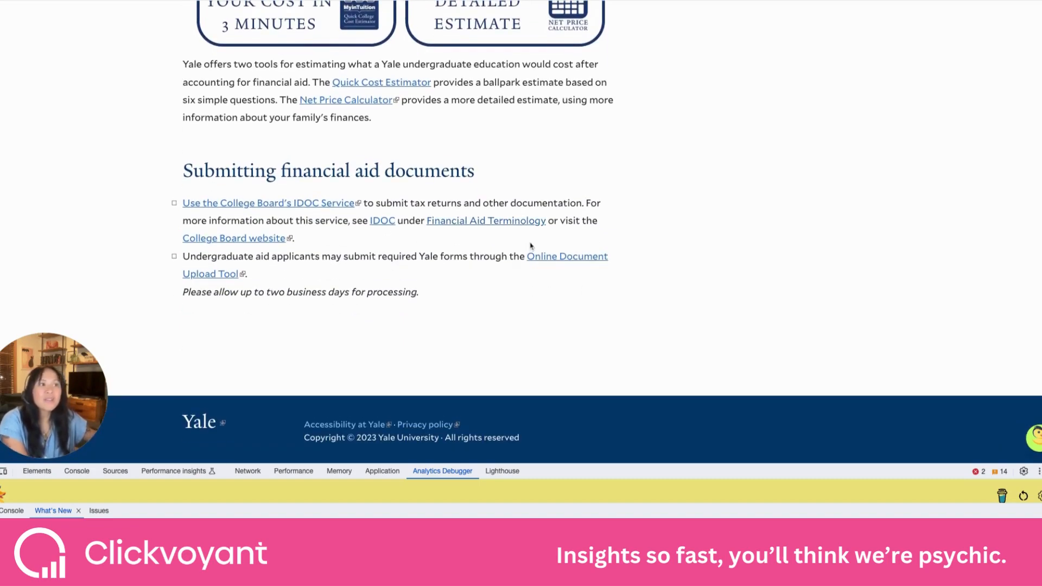
{"action": "scroll", "coordinate": [531, 245], "scroll_direction": "up", "scroll_amount": 15}
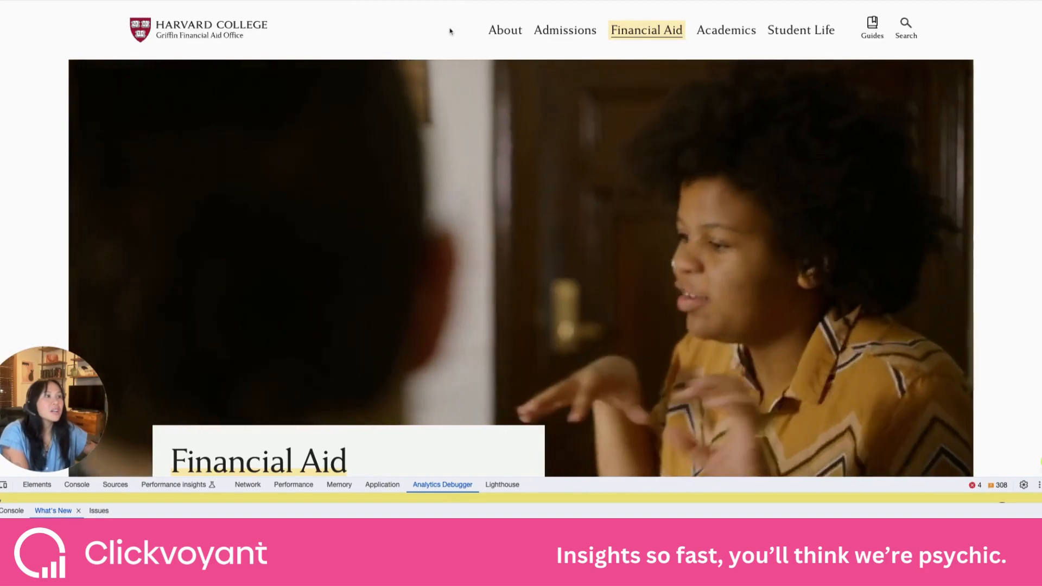
Step: Examine the opening of Harvard's Financial Aid page, including its hero video, introduction and on-page section list
{"action": "scroll", "coordinate": [450, 31], "scroll_direction": "down", "scroll_amount": 1}
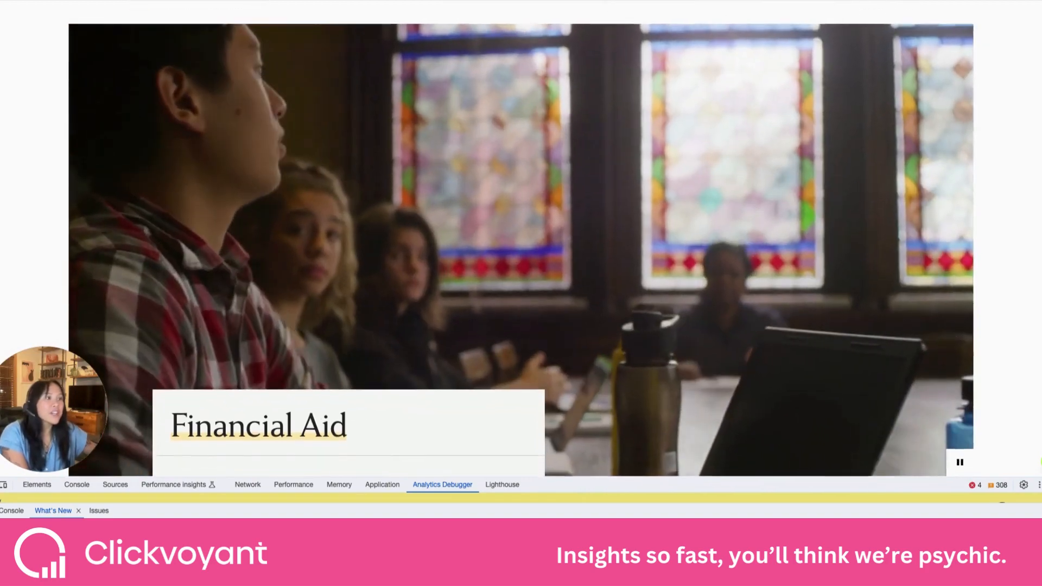
{"action": "scroll", "coordinate": [521, 233], "scroll_direction": "down", "scroll_amount": 1}
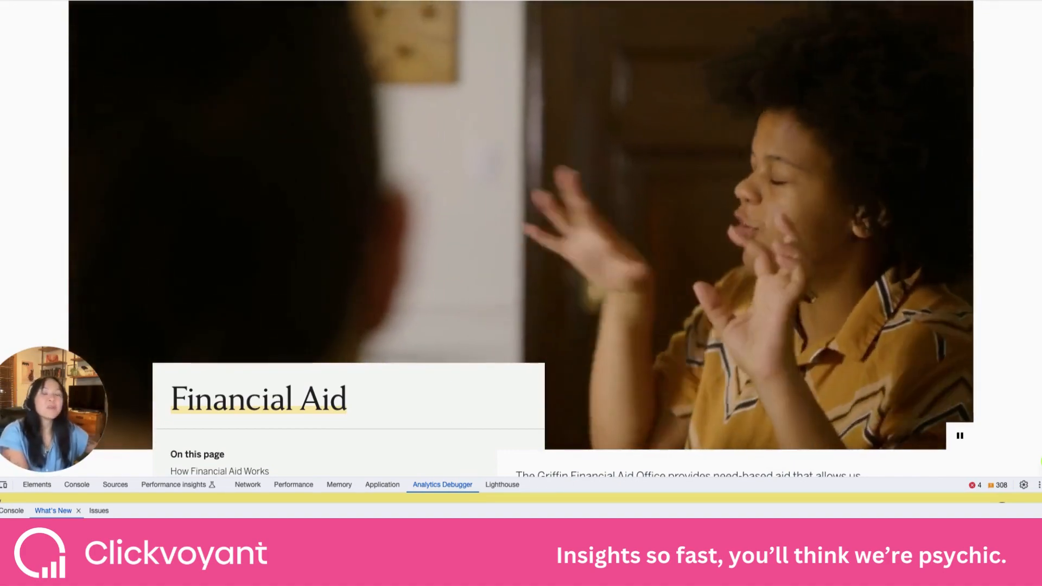
{"action": "scroll", "coordinate": [521, 239], "scroll_direction": "down", "scroll_amount": 1}
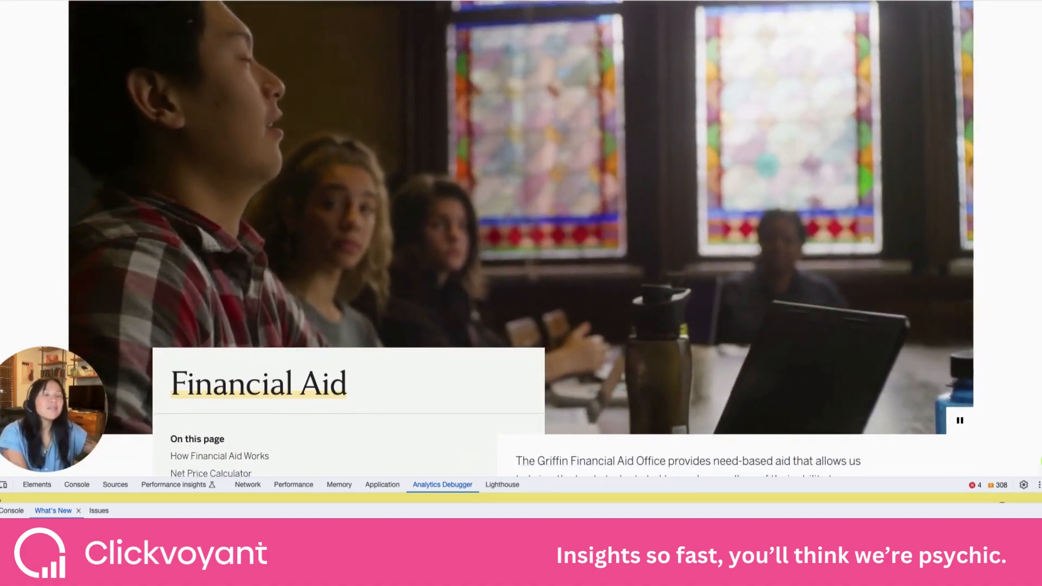
{"action": "scroll", "coordinate": [521, 272], "scroll_direction": "down", "scroll_amount": 3}
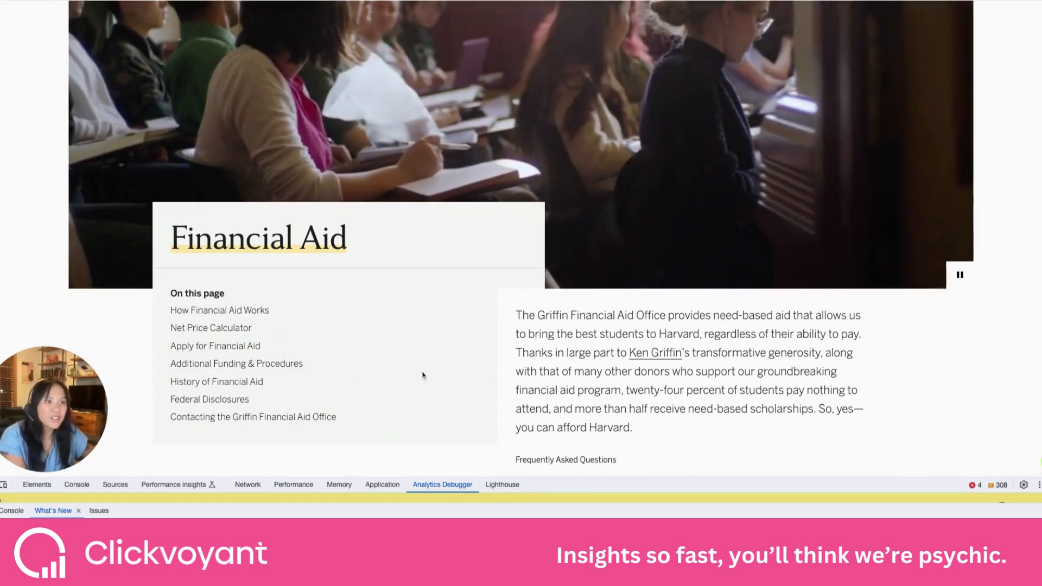
{"action": "scroll", "coordinate": [423, 378], "scroll_direction": "down", "scroll_amount": 1}
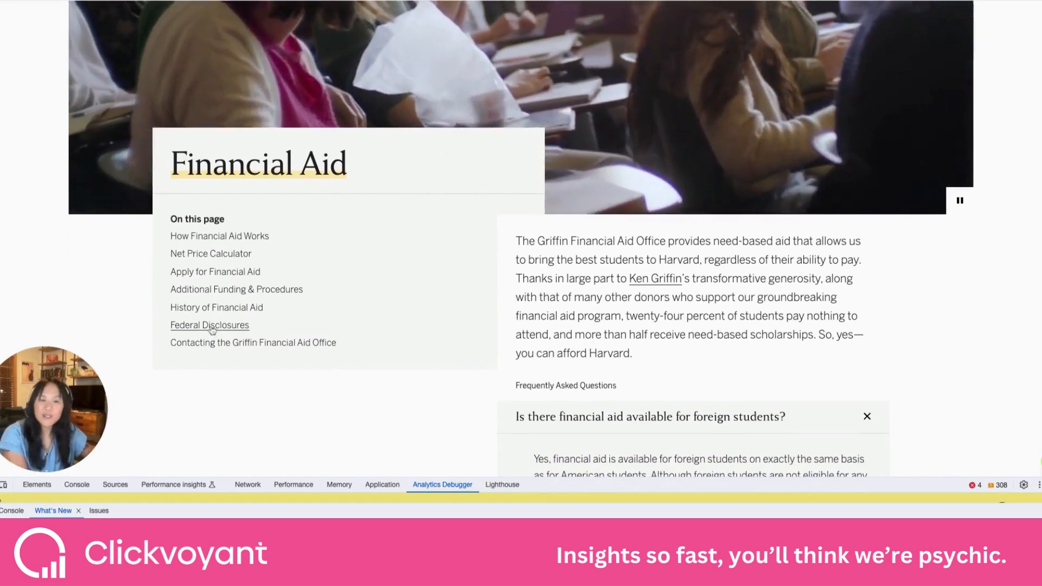
{"action": "scroll", "coordinate": [407, 324], "scroll_direction": "down", "scroll_amount": 1}
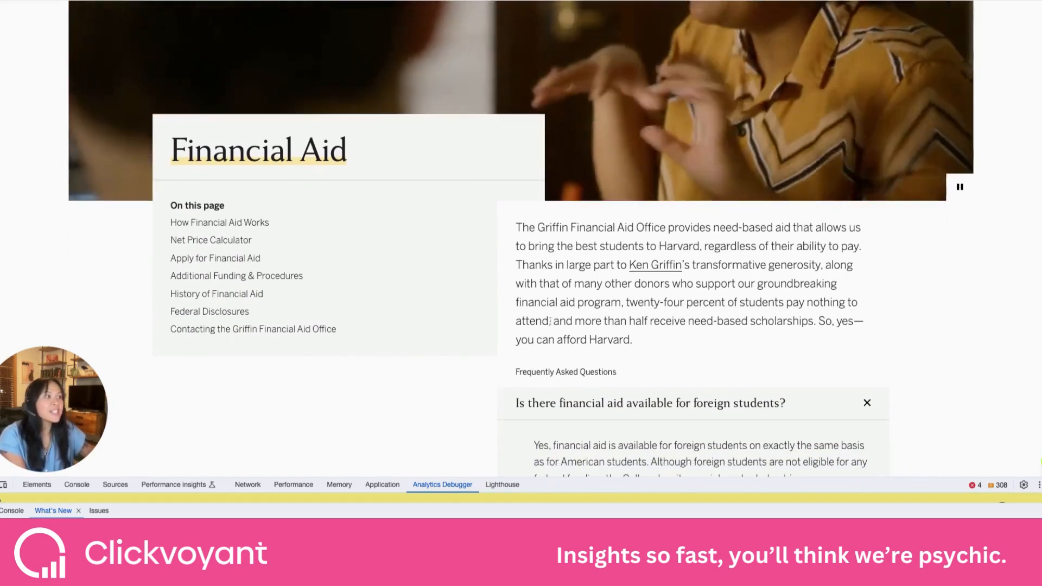
Step: Collapse the Frequently Asked Questions answers about aid for foreign students and missing the financial aid deadline
{"action": "left_click", "coordinate": [688, 402]}
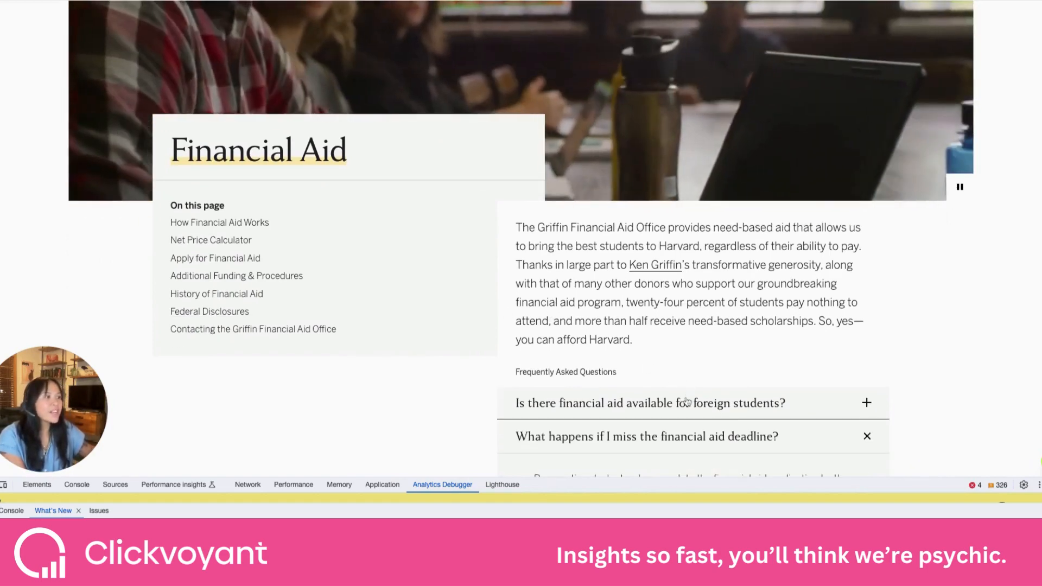
{"action": "scroll", "coordinate": [688, 401], "scroll_direction": "down", "scroll_amount": 1}
{"action": "left_click", "coordinate": [668, 362]}
{"action": "scroll", "coordinate": [667, 362], "scroll_direction": "down", "scroll_amount": 1}
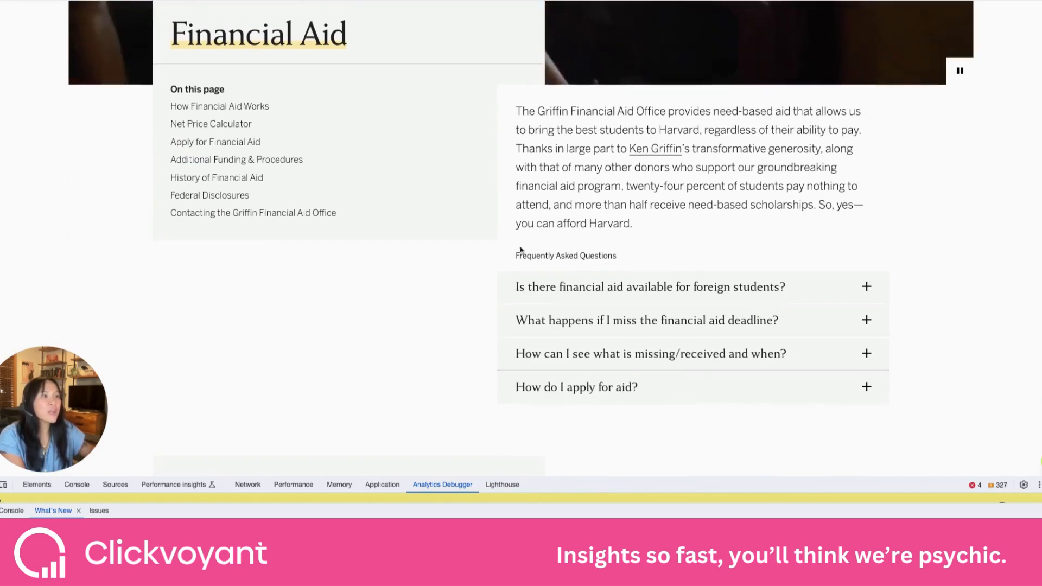
Step: Expand the answers on financial aid for foreign students and on missing the financial aid deadline
{"action": "left_click", "coordinate": [607, 289]}
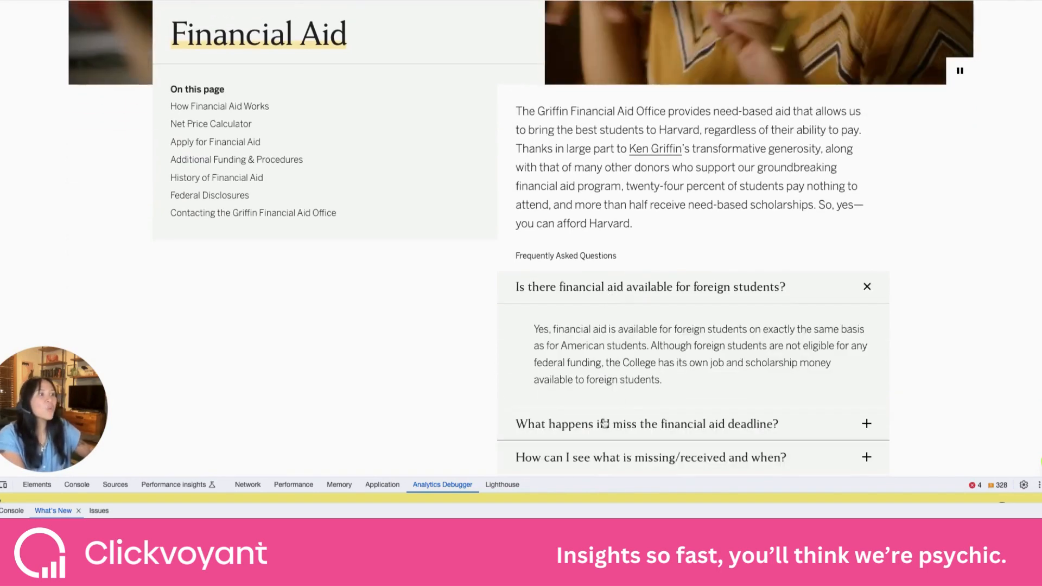
{"action": "left_click", "coordinate": [565, 414]}
{"action": "scroll", "coordinate": [428, 380], "scroll_direction": "down", "scroll_amount": 3}
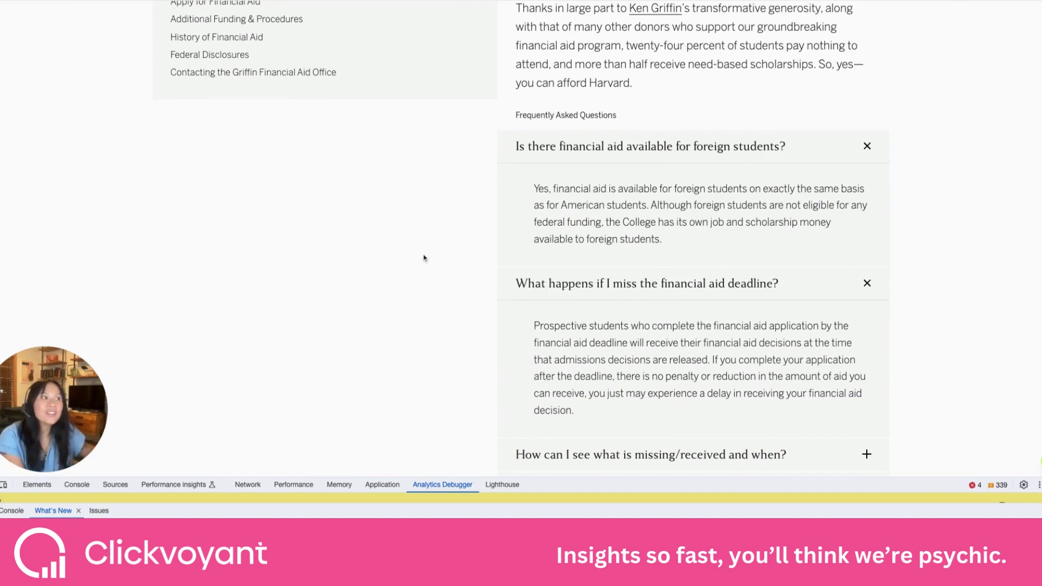
Step: Examine Harvard's How Financial Aid Works section with its quick links and By The Numbers figures
{"action": "scroll", "coordinate": [423, 257], "scroll_direction": "up", "scroll_amount": 3}
{"action": "scroll", "coordinate": [424, 258], "scroll_direction": "down", "scroll_amount": 10}
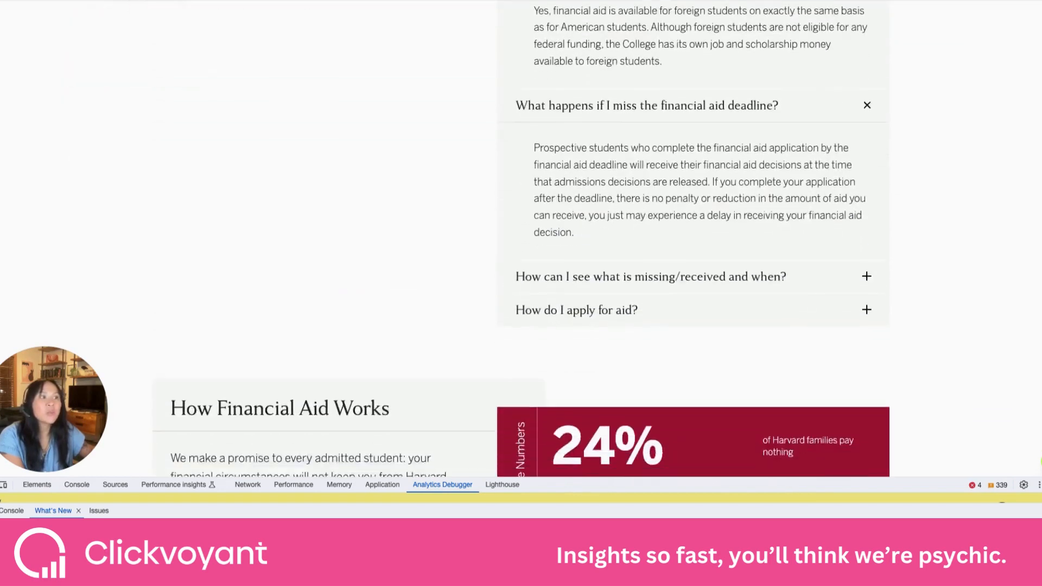
{"action": "scroll", "coordinate": [521, 239], "scroll_direction": "down", "scroll_amount": 1}
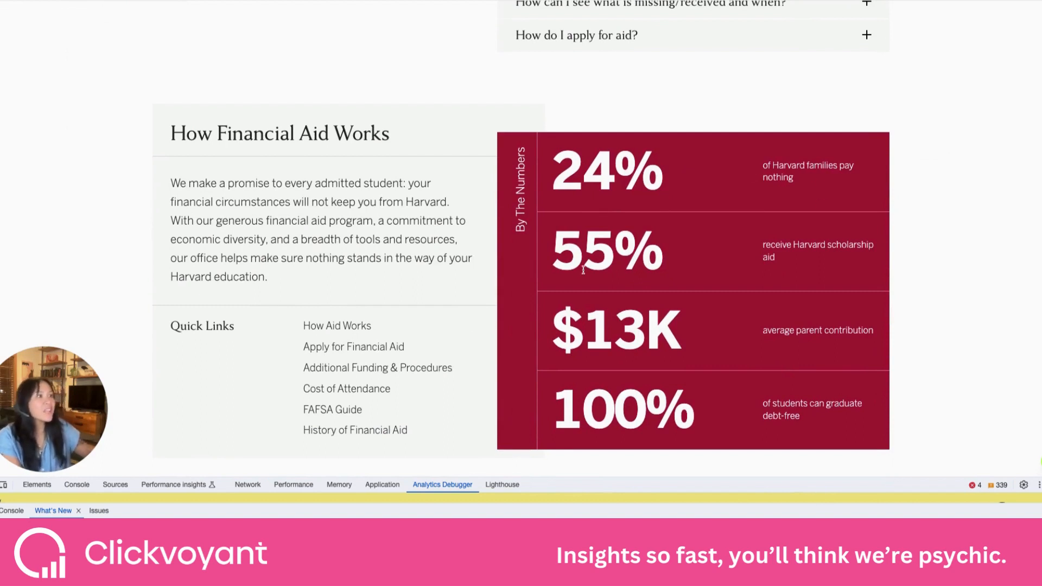
{"action": "scroll", "coordinate": [837, 257], "scroll_direction": "down", "scroll_amount": 2}
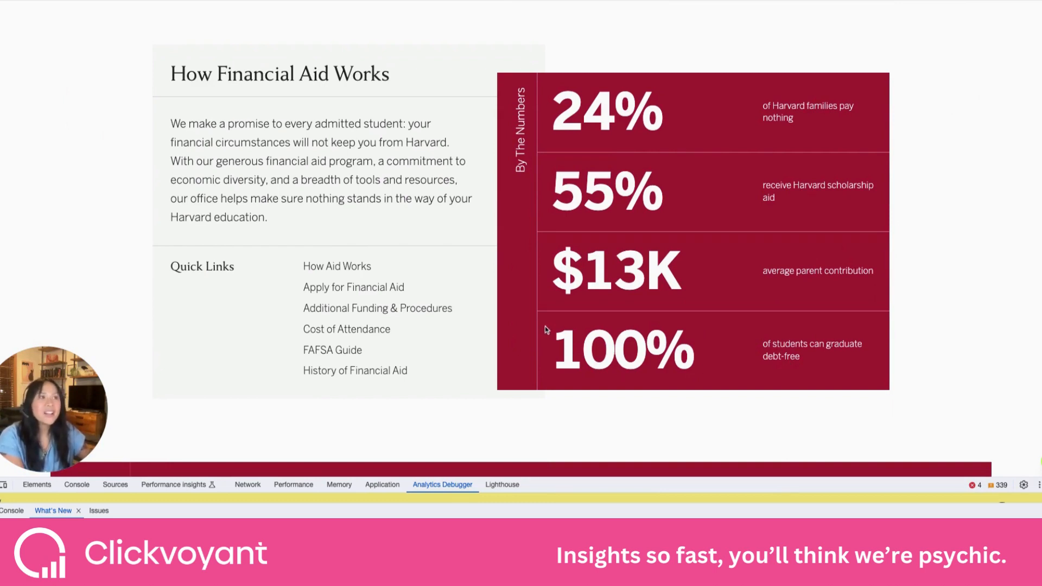
{"action": "scroll", "coordinate": [546, 329], "scroll_direction": "down", "scroll_amount": 1}
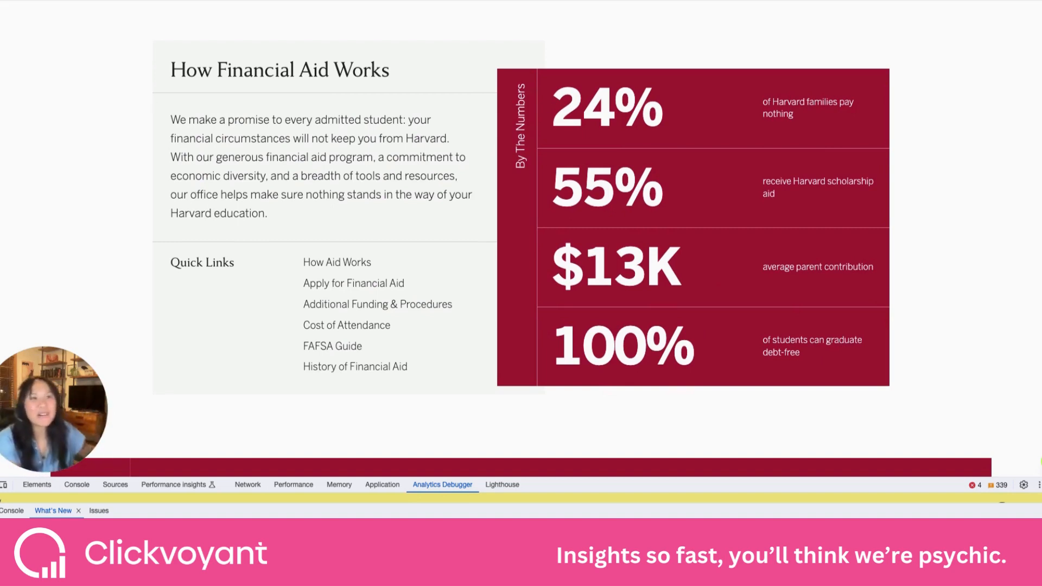
Step: Review Harvard's remaining sections, from the Net Price Calculator and Apply for Financial Aid through student stories, additional funding and aid history
{"action": "scroll", "coordinate": [527, 321], "scroll_direction": "down", "scroll_amount": 8}
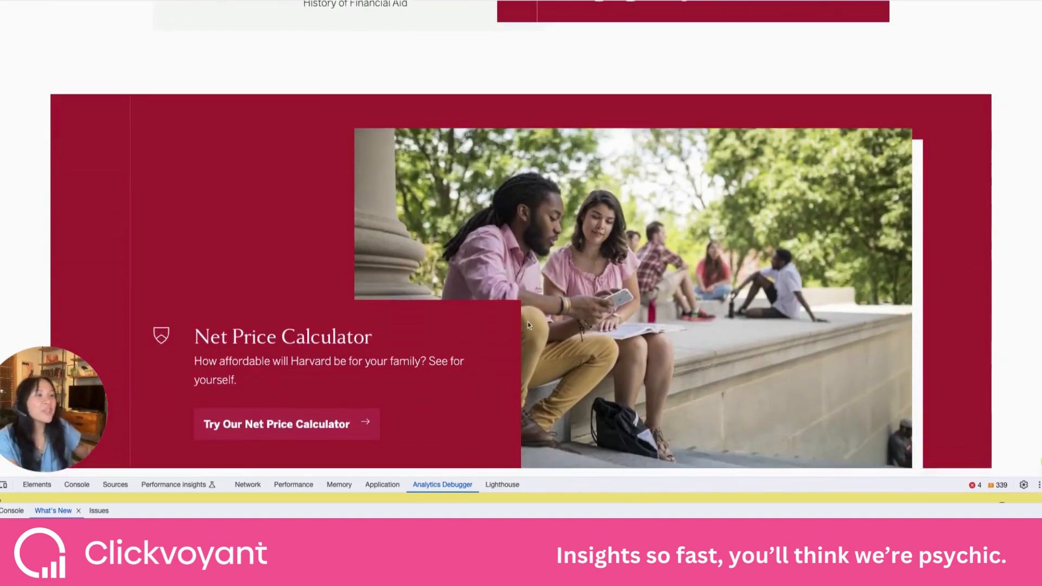
{"action": "scroll", "coordinate": [527, 321], "scroll_direction": "down", "scroll_amount": 2}
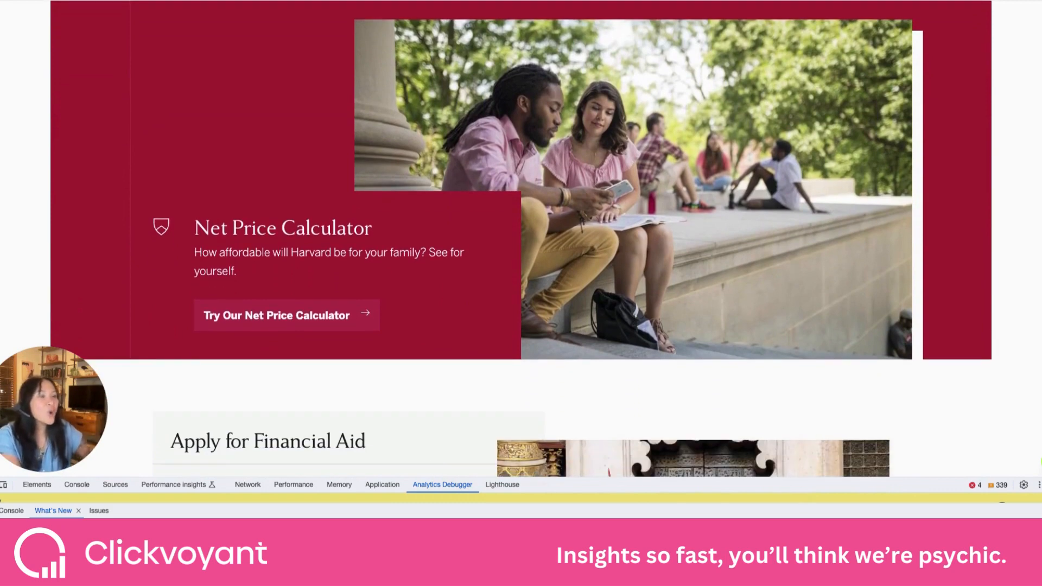
{"action": "scroll", "coordinate": [520, 238], "scroll_direction": "down", "scroll_amount": 9}
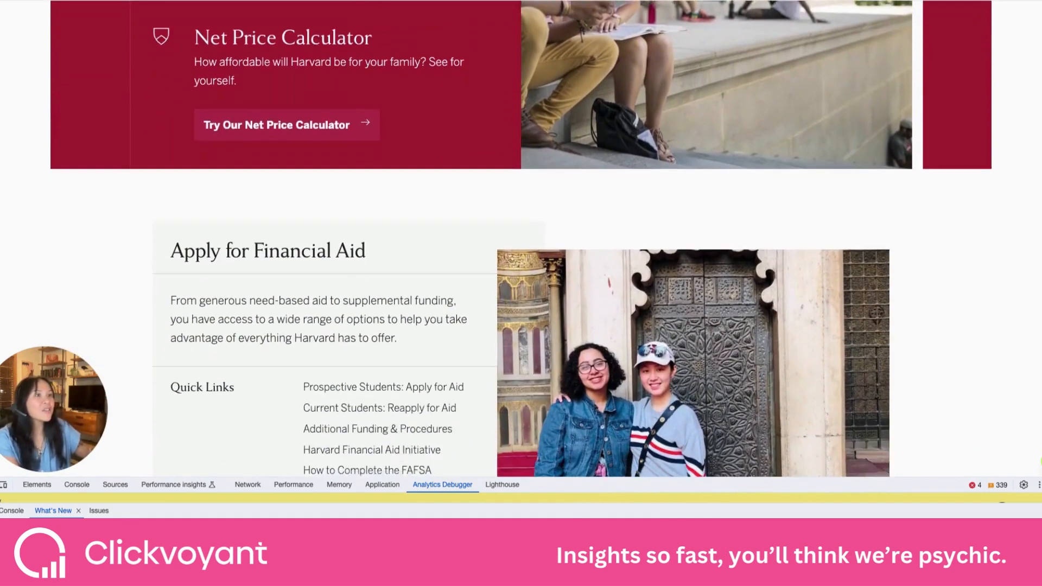
{"action": "scroll", "coordinate": [520, 239], "scroll_direction": "down", "scroll_amount": 18}
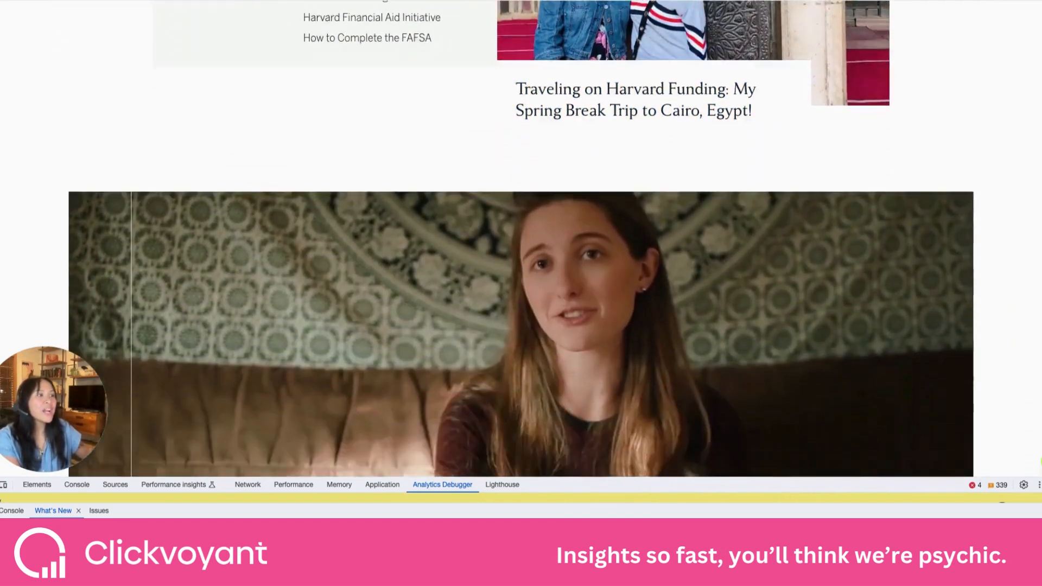
{"action": "scroll", "coordinate": [520, 239], "scroll_direction": "down", "scroll_amount": 6}
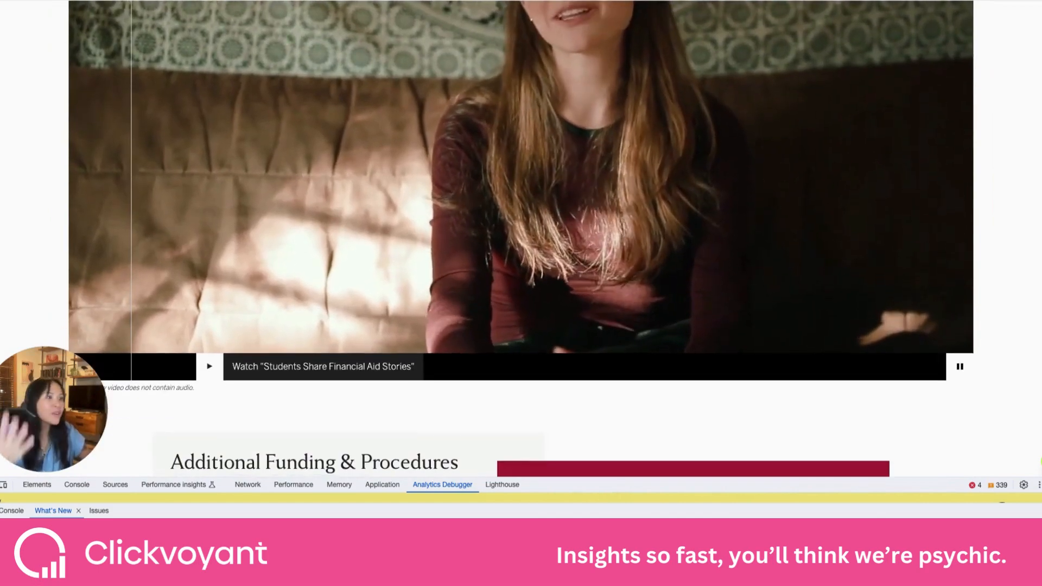
{"action": "scroll", "coordinate": [520, 239], "scroll_direction": "down", "scroll_amount": 10}
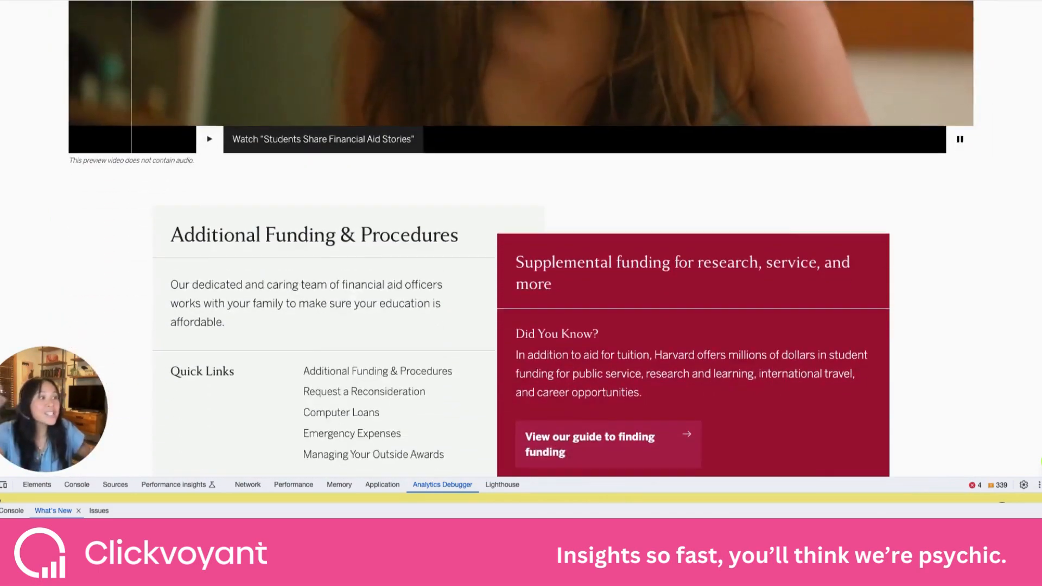
{"action": "scroll", "coordinate": [520, 238], "scroll_direction": "down", "scroll_amount": 14}
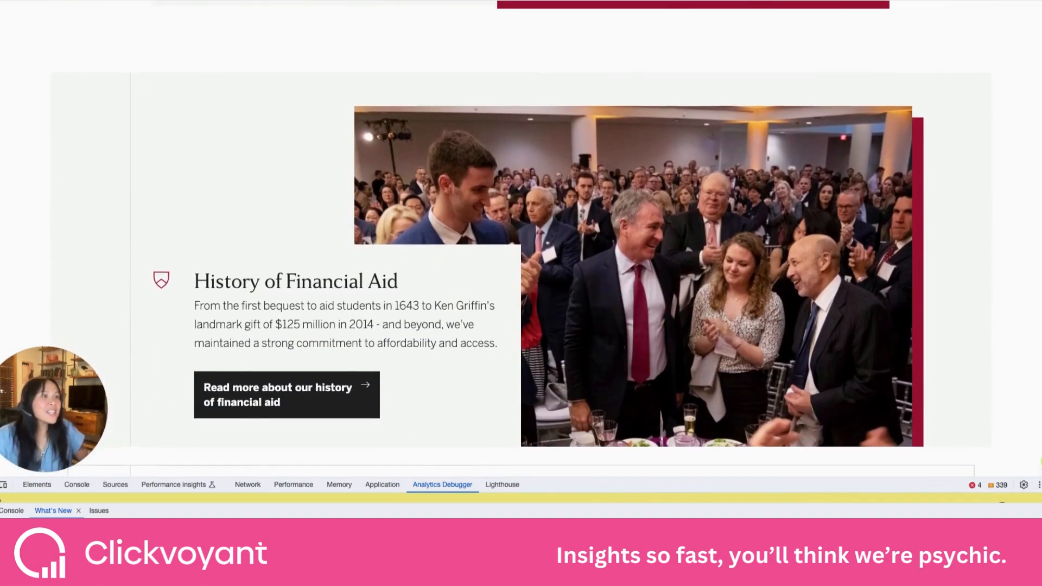
{"action": "scroll", "coordinate": [520, 238], "scroll_direction": "up", "scroll_amount": 20}
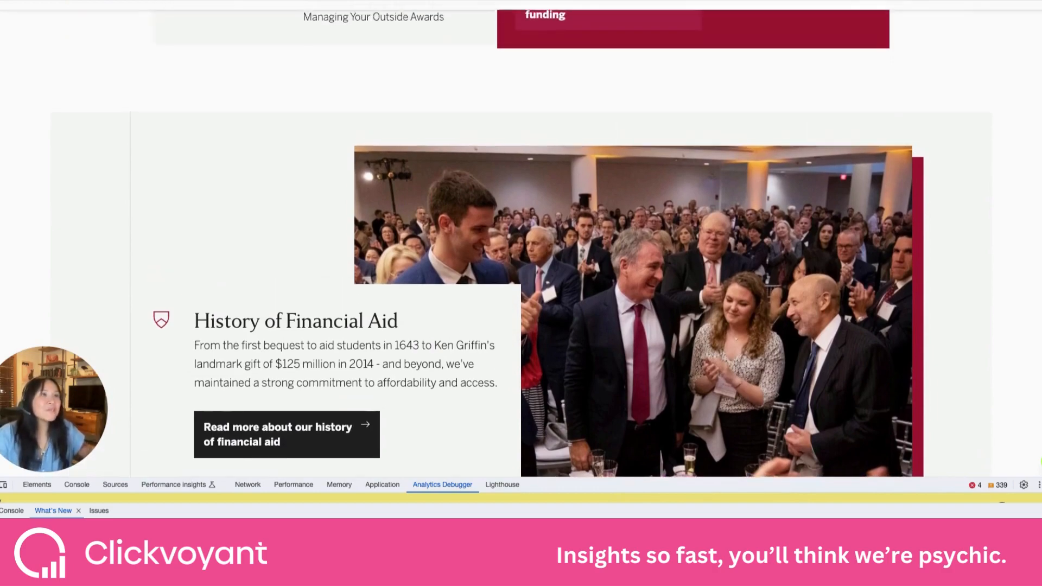
{"action": "scroll", "coordinate": [520, 239], "scroll_direction": "up", "scroll_amount": 20}
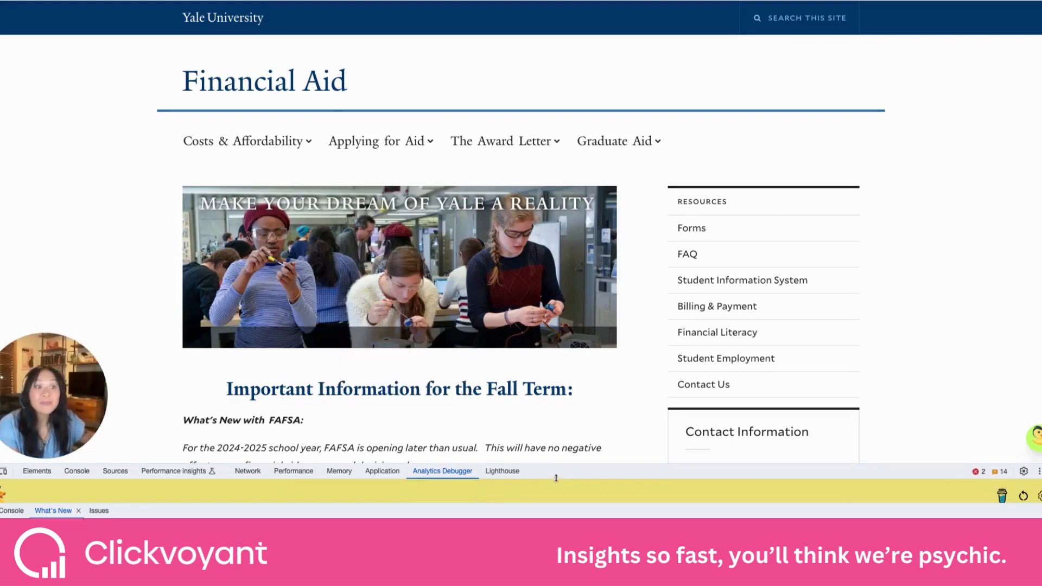
Step: Enlarge the developer tools on Yale's Financial Aid page and inspect the GA4 page_view event's parameters in the Analytics Debugger
{"action": "left_click_drag", "start_coordinate": [556, 478], "coordinate": [556, 105]}
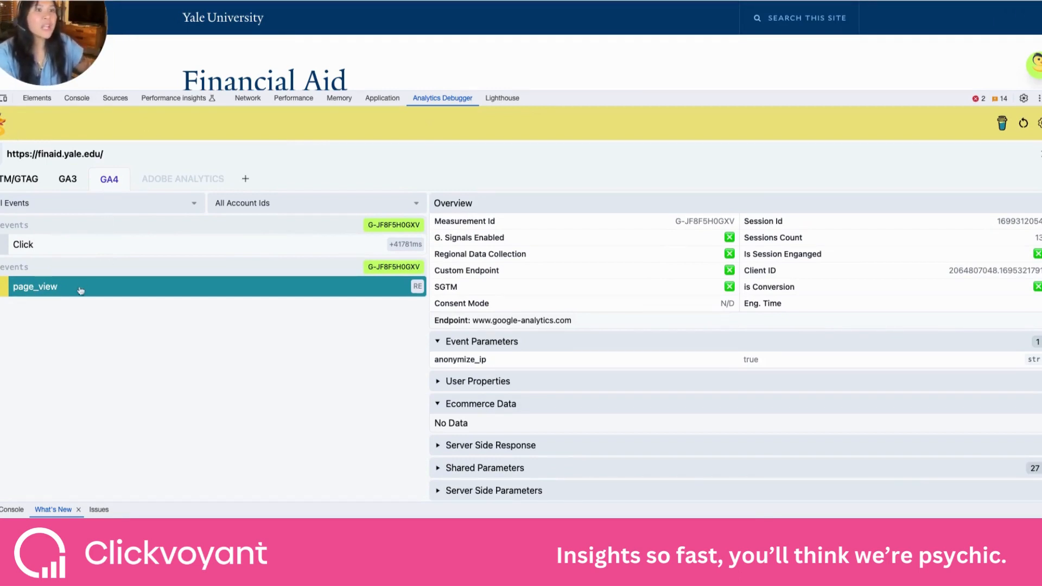
{"action": "left_click", "coordinate": [443, 344]}
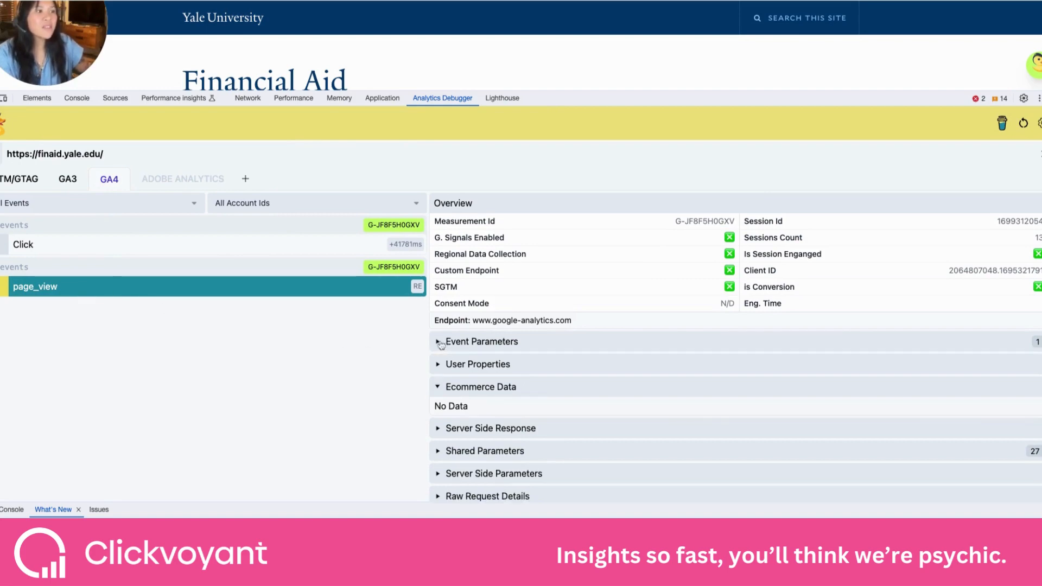
{"action": "left_click", "coordinate": [439, 343]}
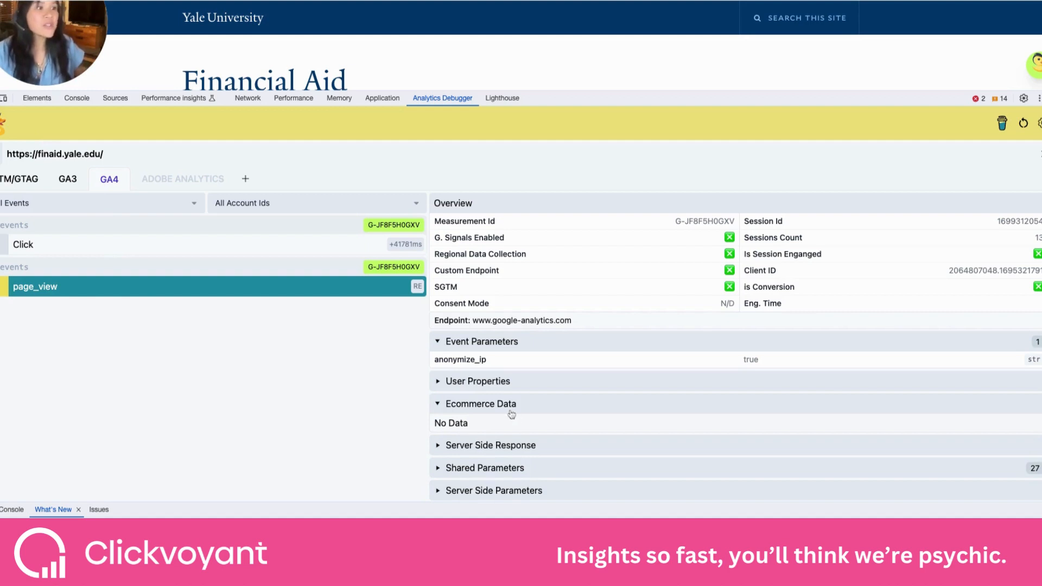
{"action": "scroll", "coordinate": [511, 414], "scroll_direction": "down", "scroll_amount": 2}
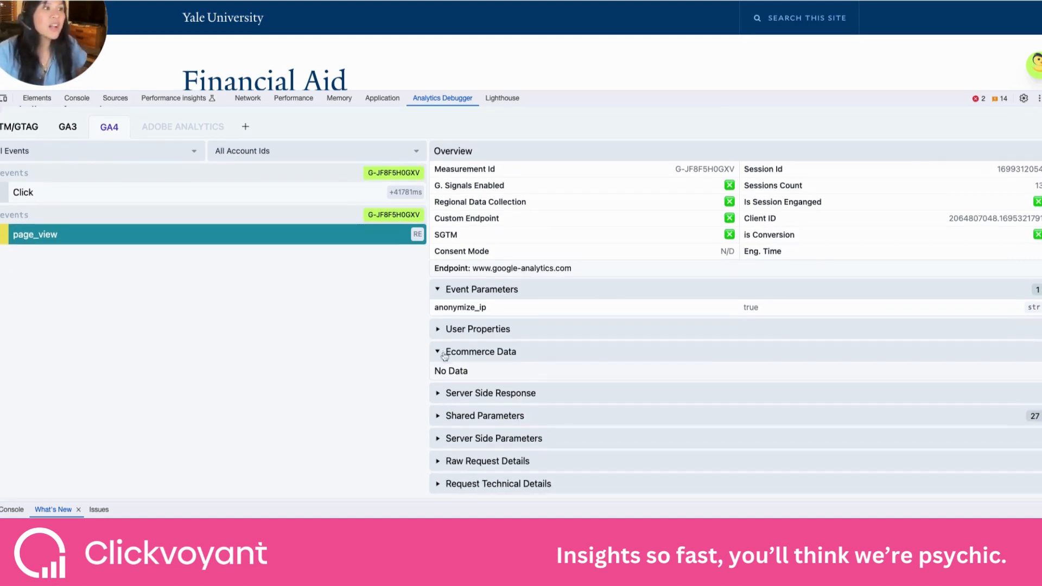
Step: Check the Shared Parameters of Yale's page_view event, collapse them again, and open the Click event's details
{"action": "left_click", "coordinate": [439, 417]}
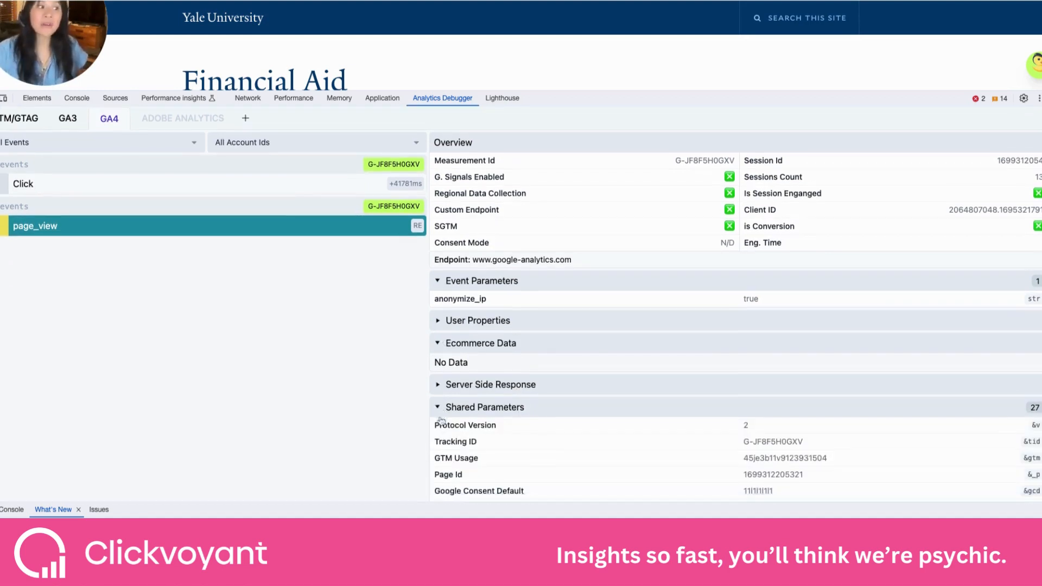
{"action": "scroll", "coordinate": [708, 344], "scroll_direction": "down", "scroll_amount": 6}
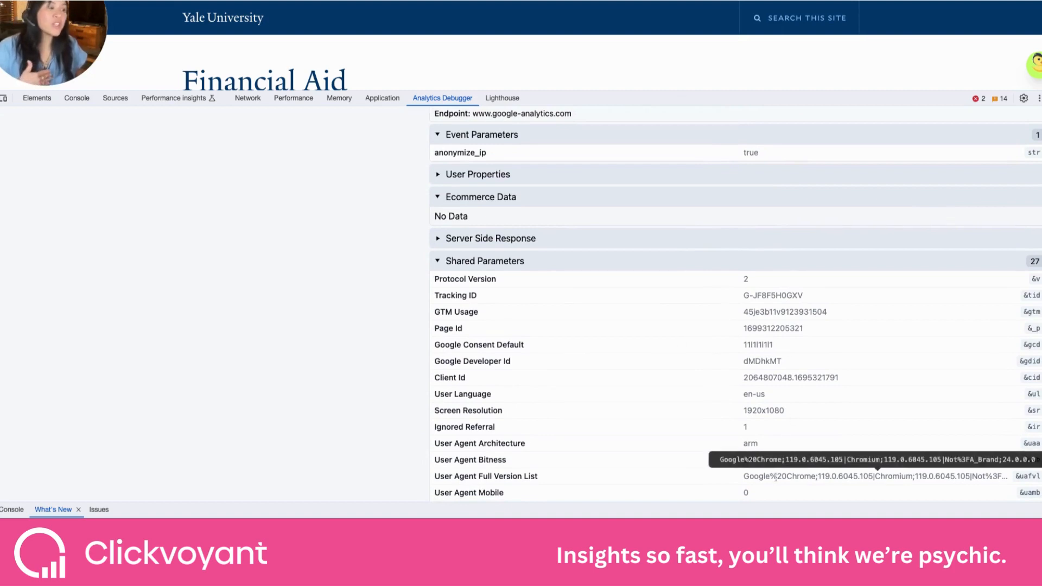
{"action": "left_click", "coordinate": [438, 261]}
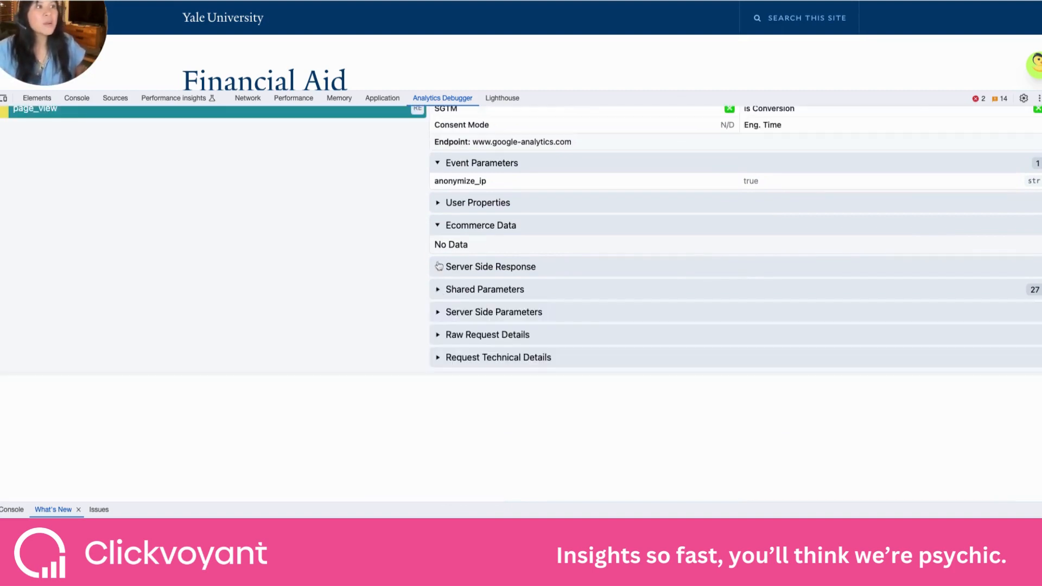
{"action": "scroll", "coordinate": [477, 250], "scroll_direction": "up", "scroll_amount": 3}
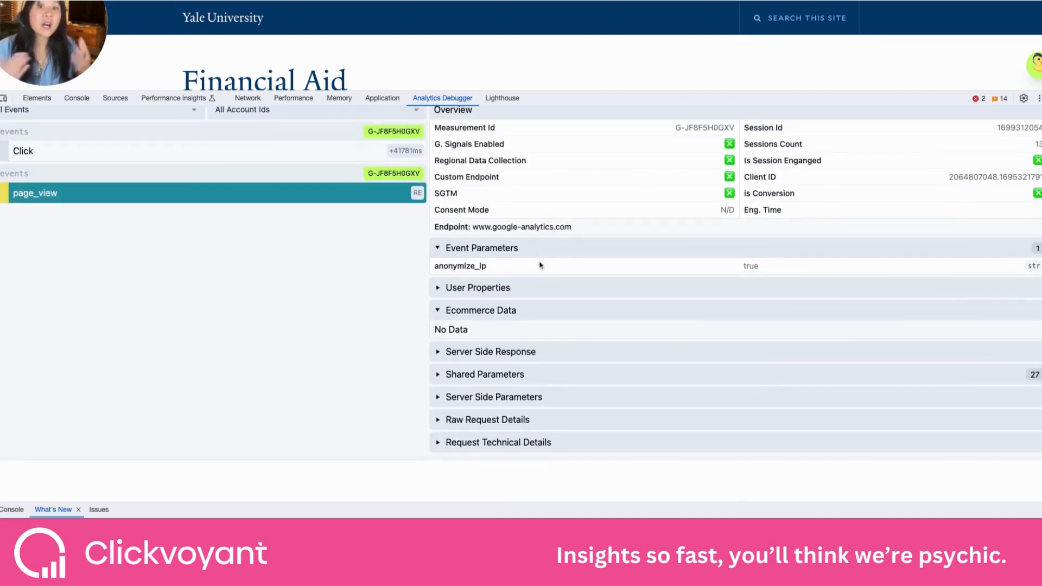
{"action": "scroll", "coordinate": [540, 265], "scroll_direction": "up", "scroll_amount": 1}
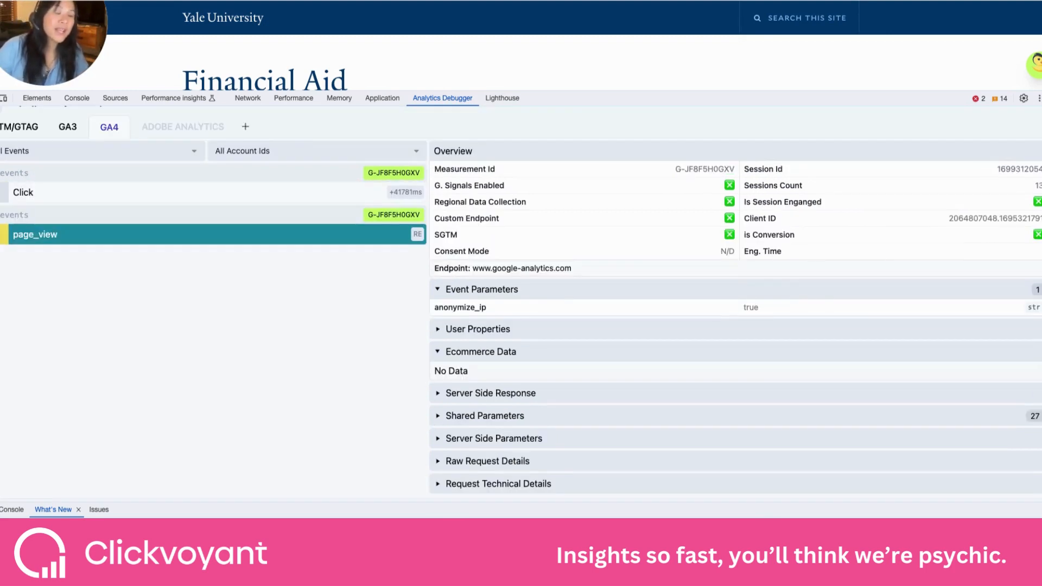
{"action": "scroll", "coordinate": [521, 303], "scroll_direction": "up", "scroll_amount": 1}
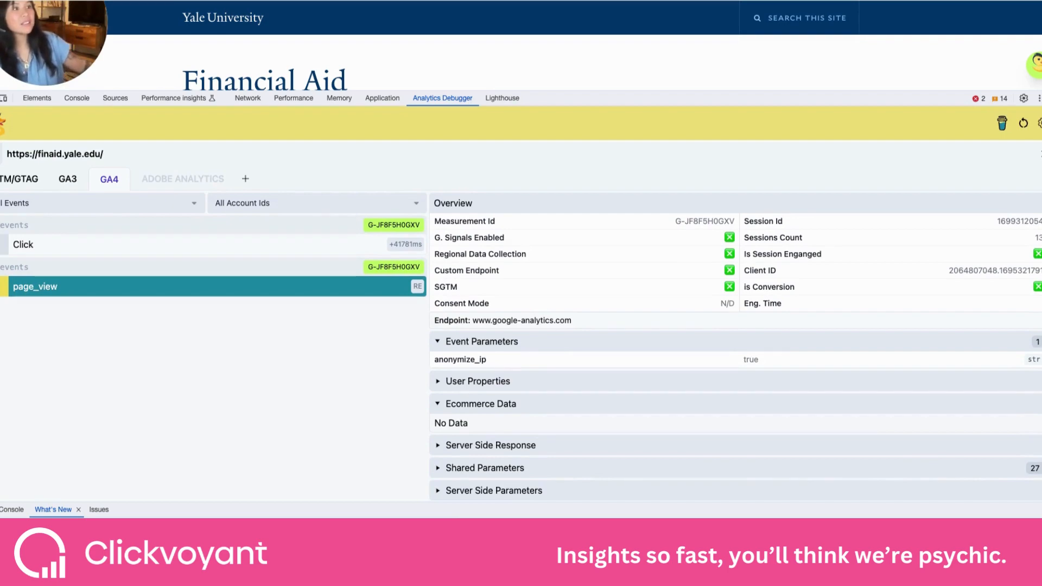
{"action": "left_click", "coordinate": [254, 245]}
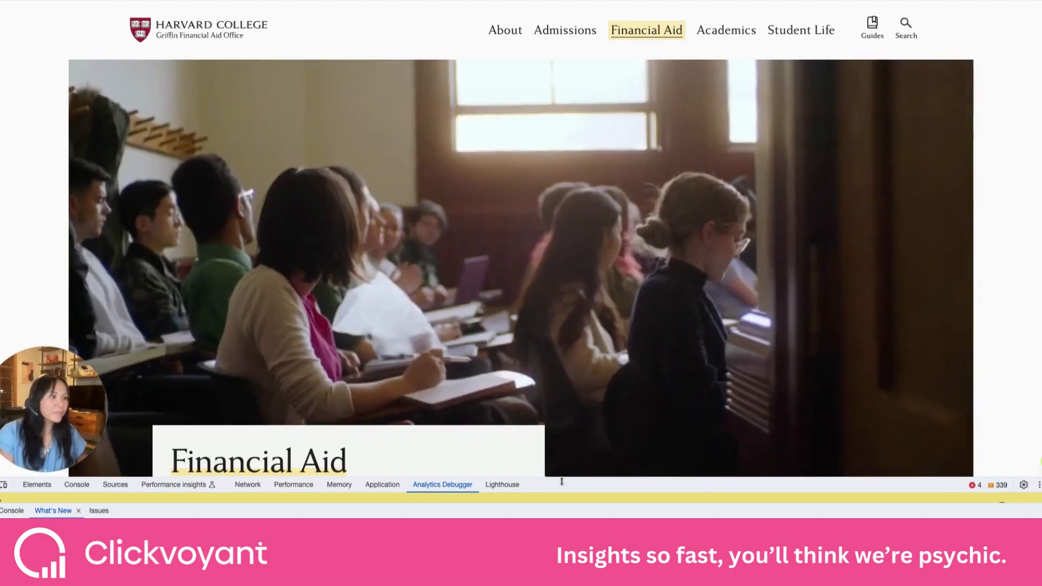
Step: Enlarge the developer tools on Harvard's Financial Aid page and inspect the page_view event's content_category, content_type and content_primary_audience parameters
{"action": "left_click_drag", "start_coordinate": [562, 480], "coordinate": [562, 87]}
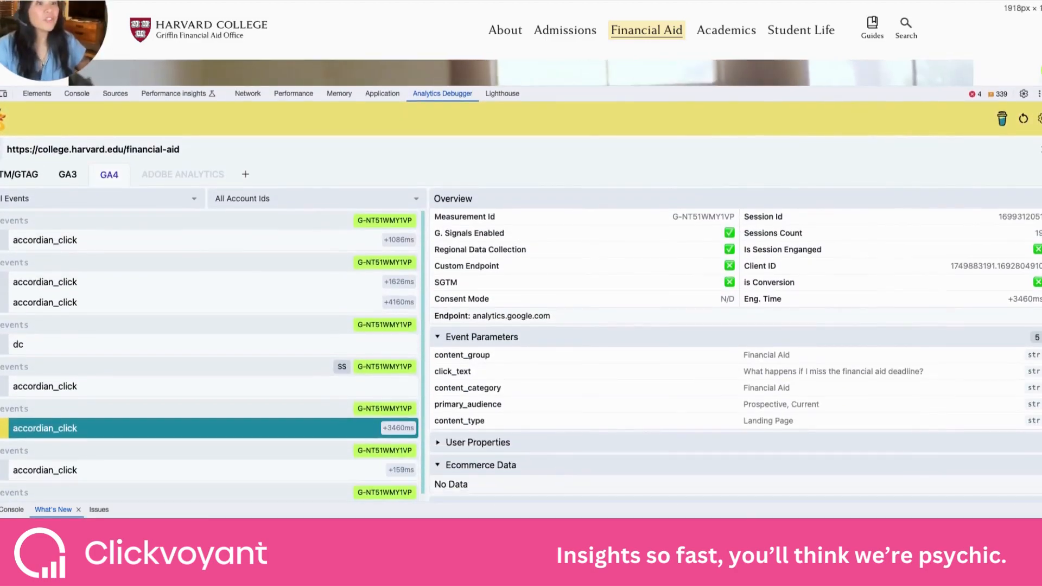
{"action": "scroll", "coordinate": [144, 488], "scroll_direction": "down", "scroll_amount": 1}
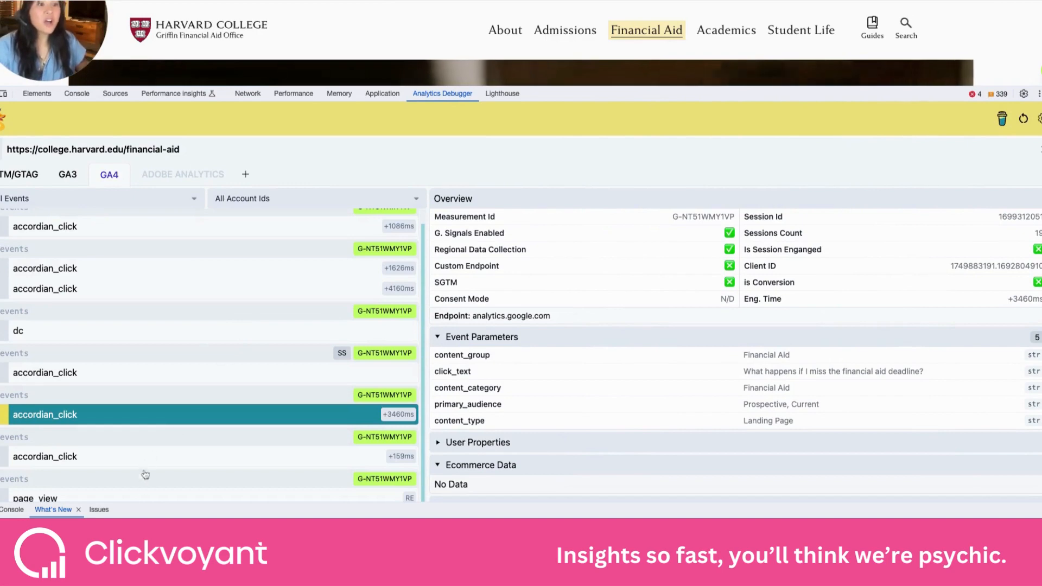
{"action": "left_click", "coordinate": [144, 496]}
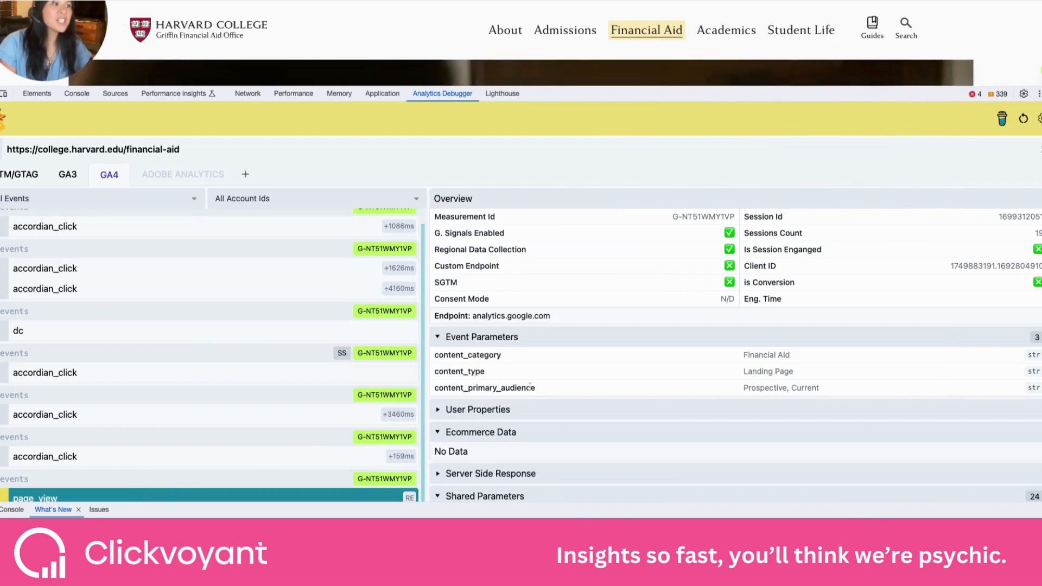
{"action": "triple_click", "coordinate": [759, 356]}
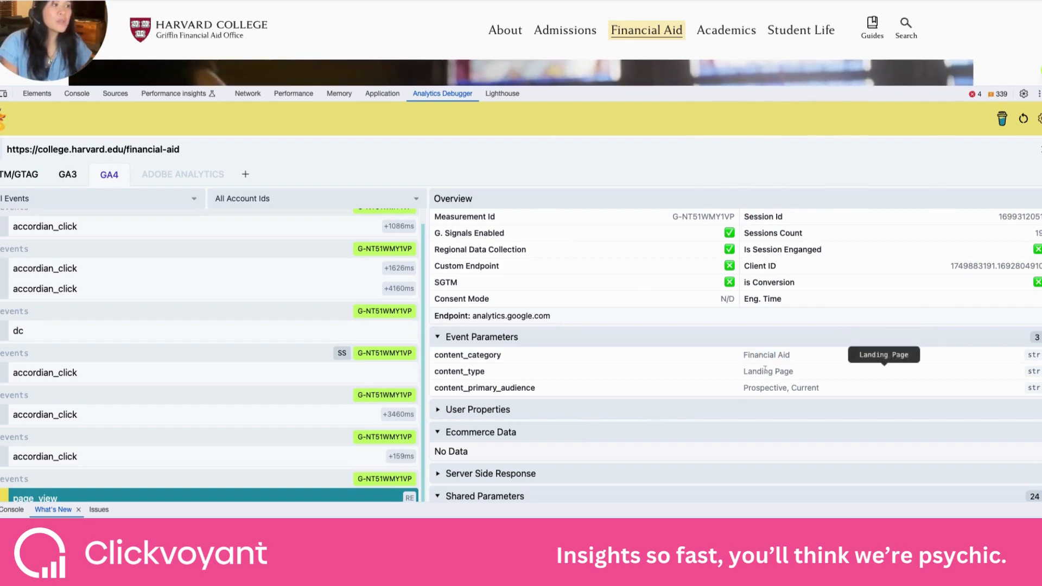
{"action": "triple_click", "coordinate": [763, 372]}
{"action": "triple_click", "coordinate": [768, 387]}
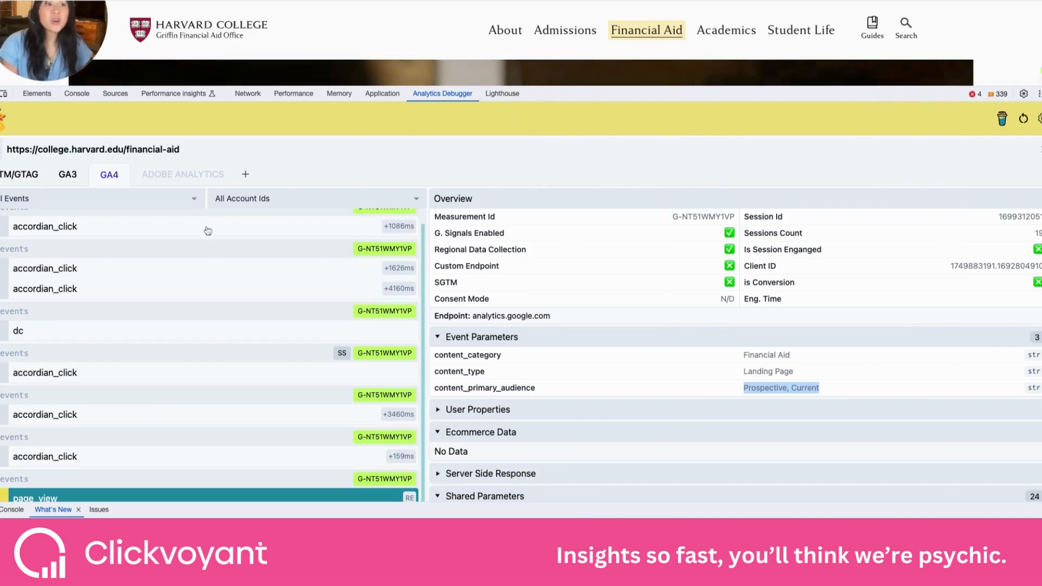
Step: Inspect Harvard's accordian_click events for the foreign-student aid and missed-deadline questions, checking them against the page
{"action": "left_click", "coordinate": [166, 291]}
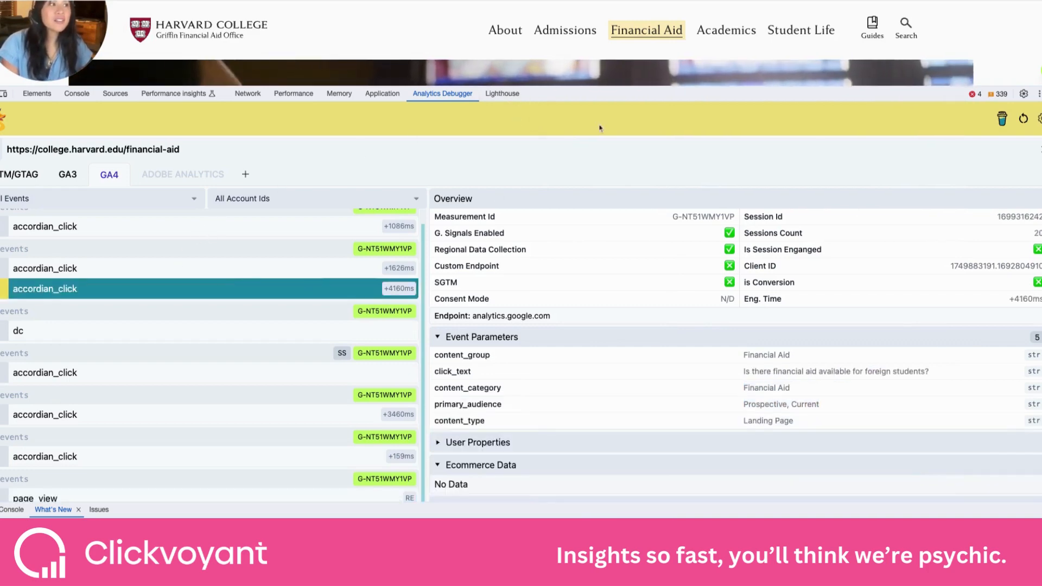
{"action": "left_click_drag", "start_coordinate": [617, 86], "coordinate": [617, 488]}
{"action": "scroll", "coordinate": [622, 411], "scroll_direction": "down", "scroll_amount": 3}
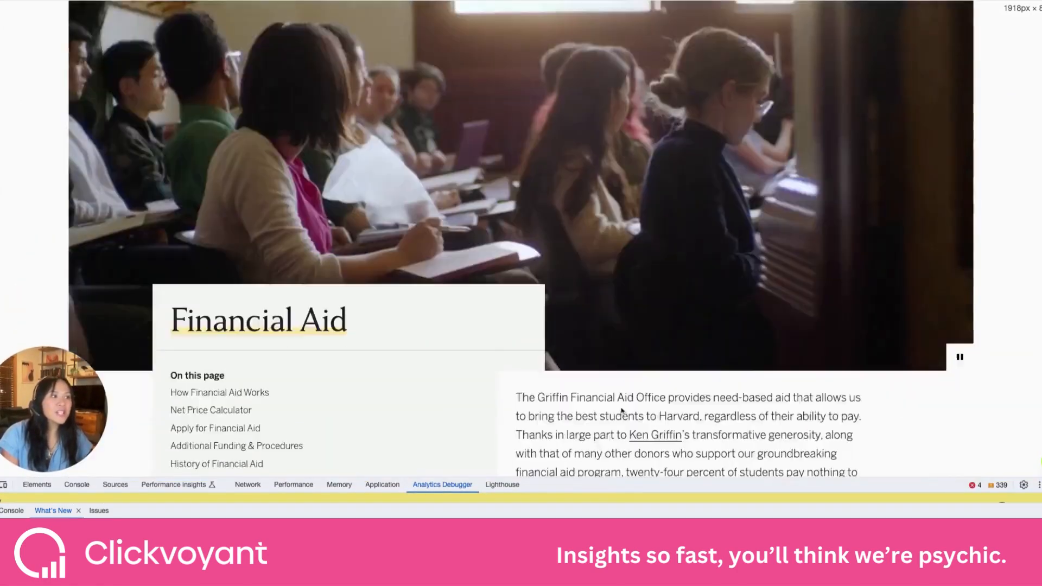
{"action": "scroll", "coordinate": [621, 410], "scroll_direction": "down", "scroll_amount": 5}
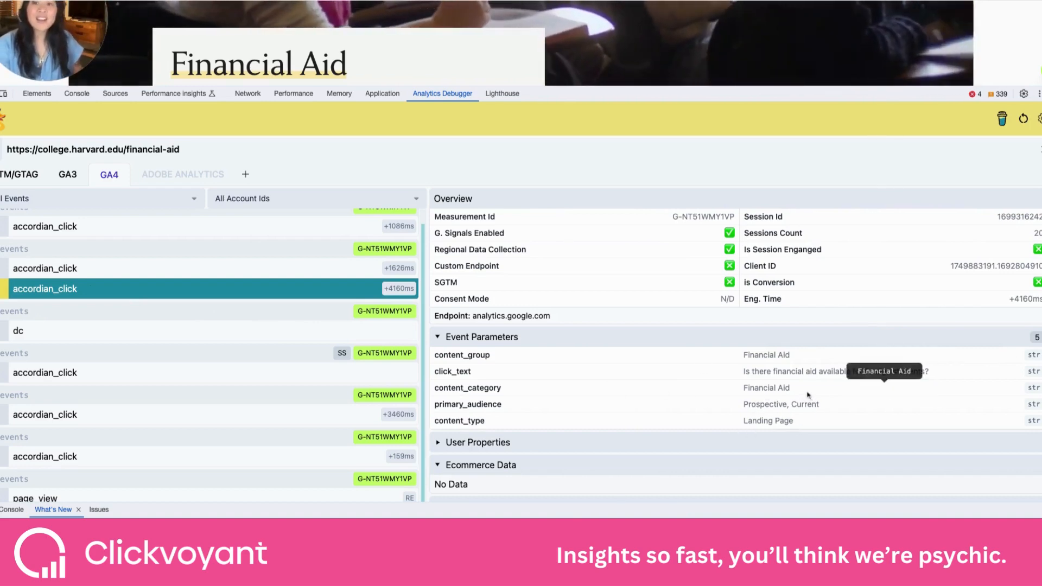
{"action": "left_click", "coordinate": [335, 273]}
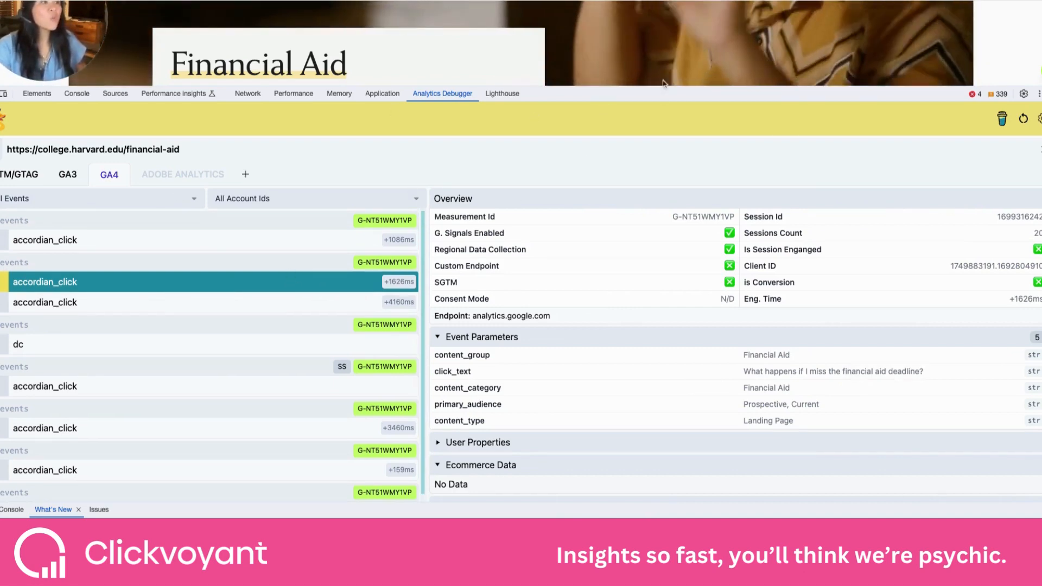
Step: Shrink the developer tools to review Harvard's FAQ and How Financial Aid Works sections, and do the same on Yale's Financial Aid page
{"action": "left_click_drag", "start_coordinate": [645, 95], "coordinate": [645, 471]}
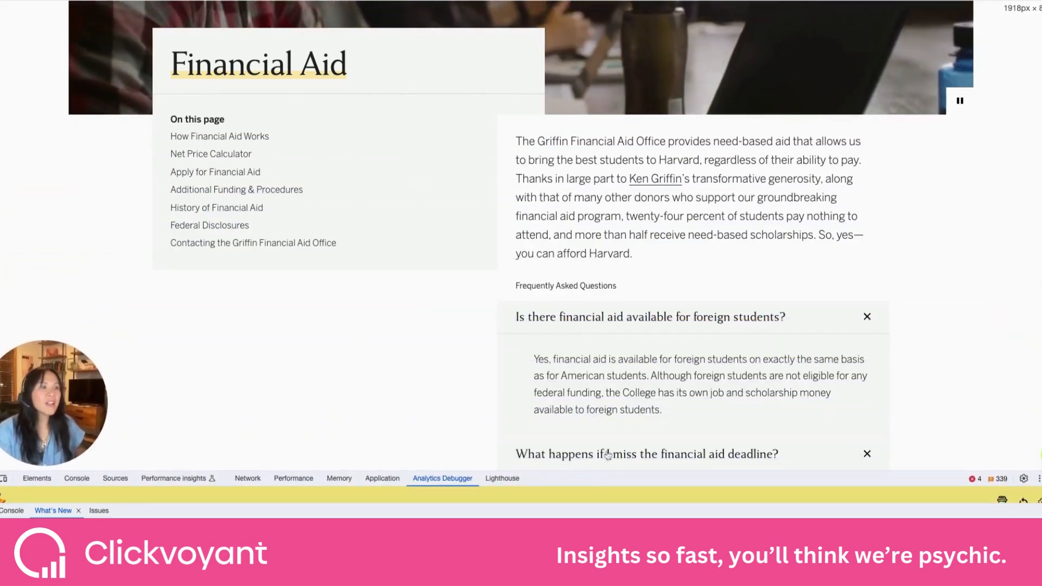
{"action": "scroll", "coordinate": [602, 271], "scroll_direction": "down", "scroll_amount": 3}
{"action": "scroll", "coordinate": [604, 309], "scroll_direction": "down", "scroll_amount": 10}
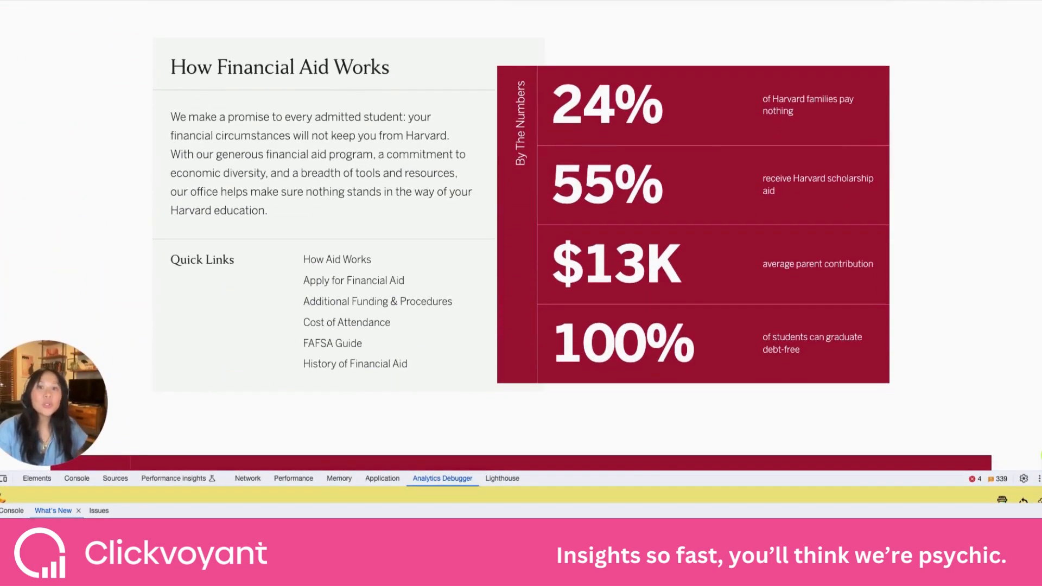
{"action": "scroll", "coordinate": [602, 271], "scroll_direction": "up", "scroll_amount": 20}
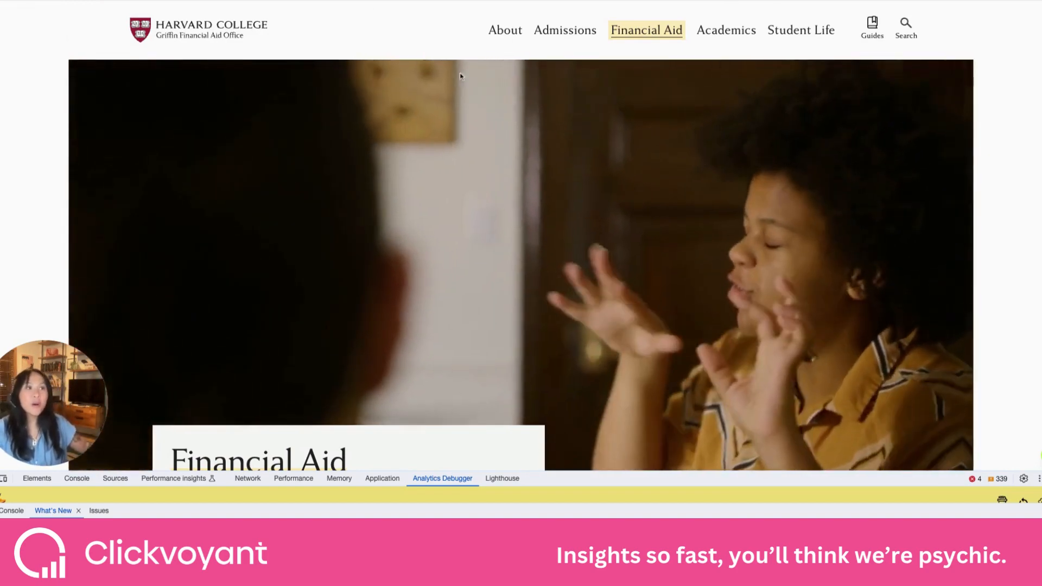
{"action": "scroll", "coordinate": [460, 76], "scroll_direction": "down", "scroll_amount": 3}
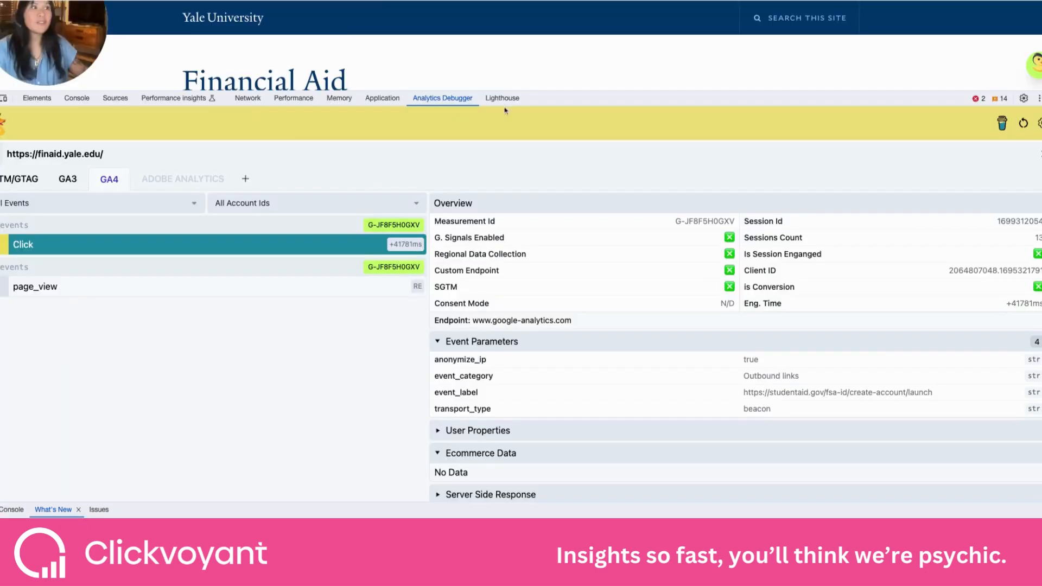
{"action": "left_click_drag", "start_coordinate": [506, 90], "coordinate": [543, 476]}
{"action": "scroll", "coordinate": [576, 439], "scroll_direction": "down", "scroll_amount": 3}
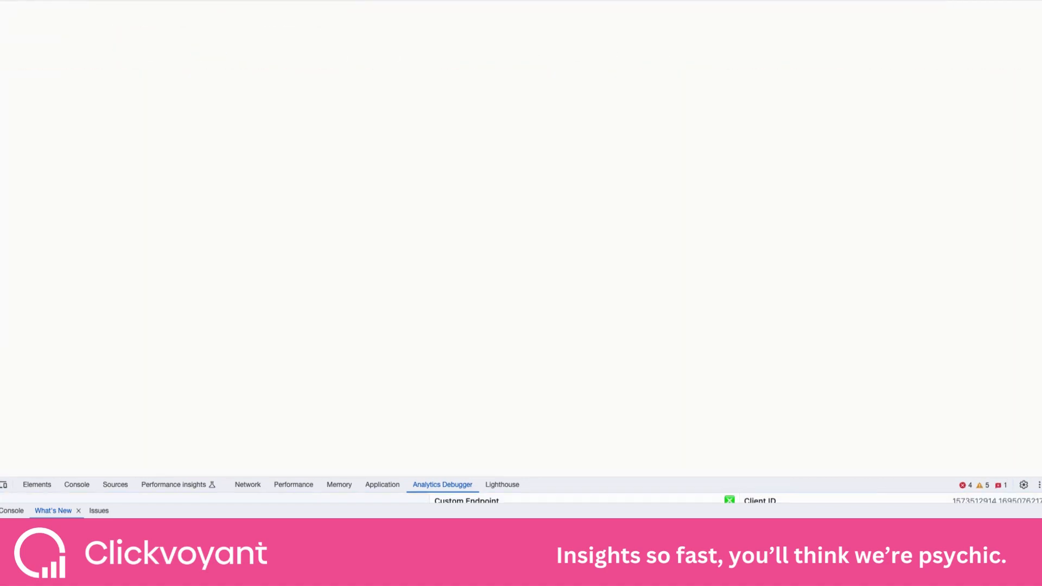
Step: Browse the Free People homepage from the collection banner through Just For You and the customer favorites to the free-est section
{"action": "scroll", "coordinate": [551, 265], "scroll_direction": "up", "scroll_amount": 1}
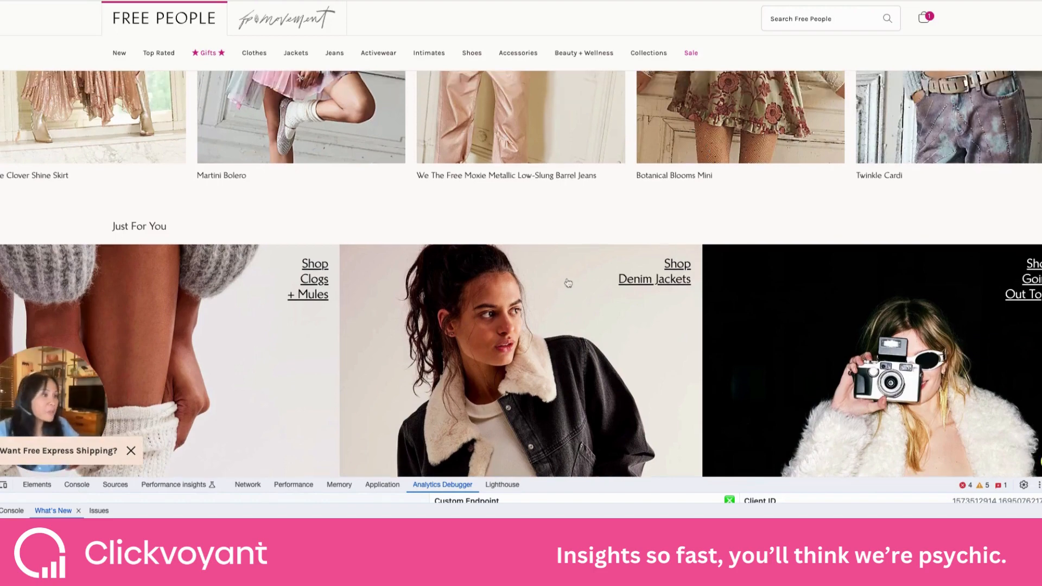
{"action": "scroll", "coordinate": [584, 347], "scroll_direction": "up", "scroll_amount": 10}
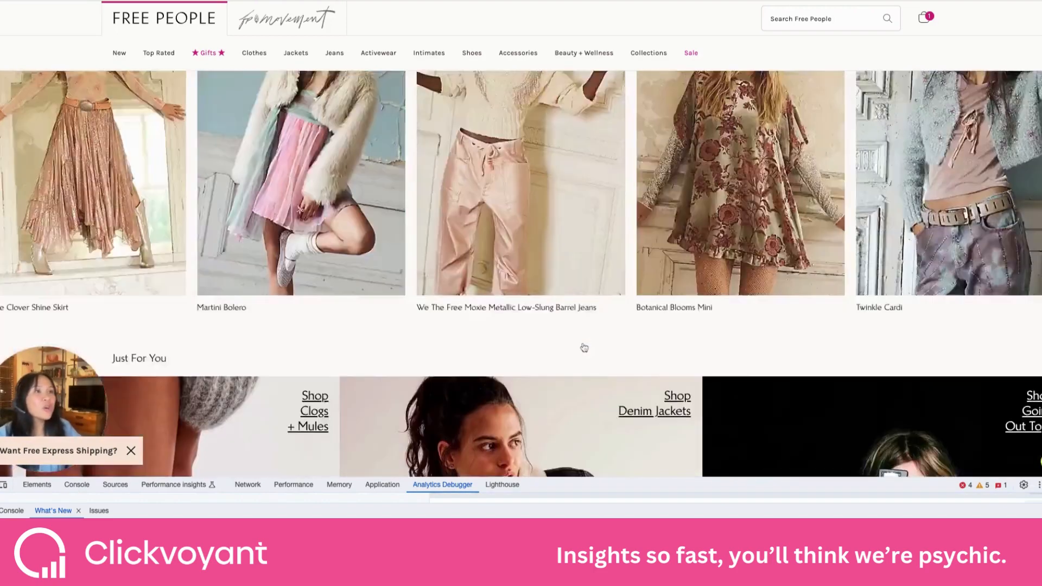
{"action": "scroll", "coordinate": [583, 347], "scroll_direction": "down", "scroll_amount": 10}
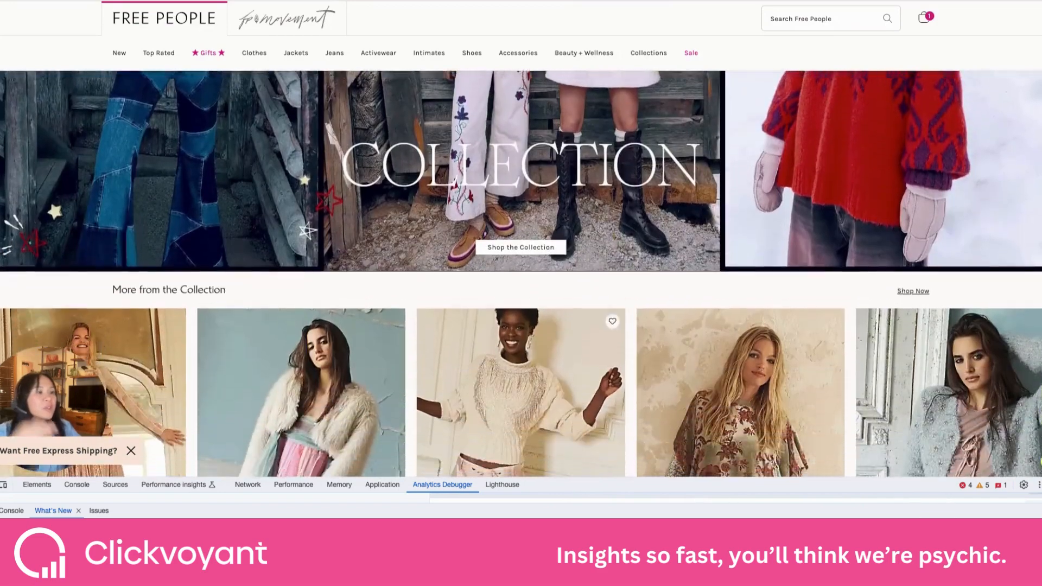
{"action": "scroll", "coordinate": [521, 274], "scroll_direction": "down", "scroll_amount": 10}
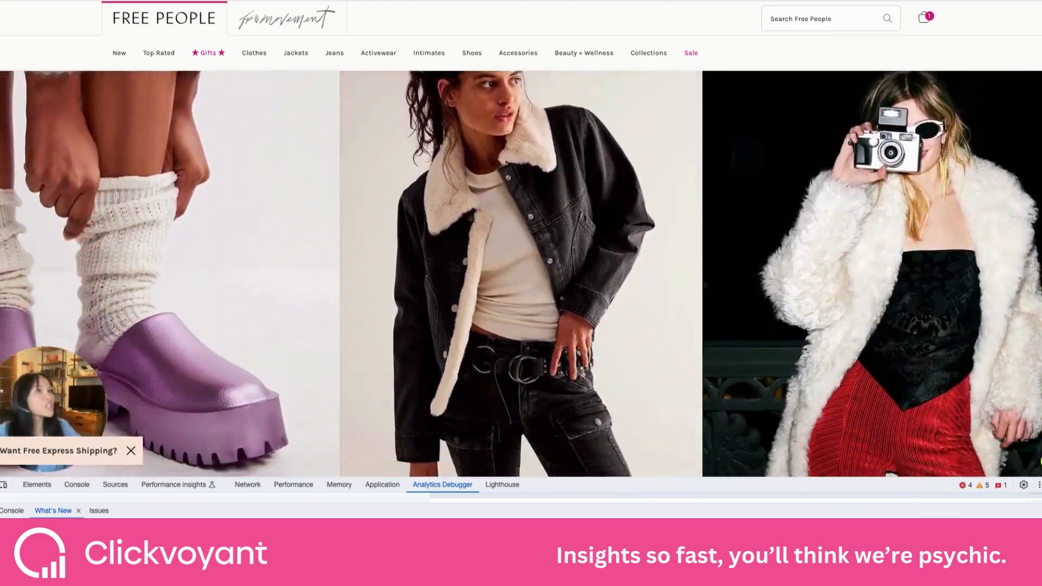
{"action": "scroll", "coordinate": [521, 273], "scroll_direction": "down", "scroll_amount": 10}
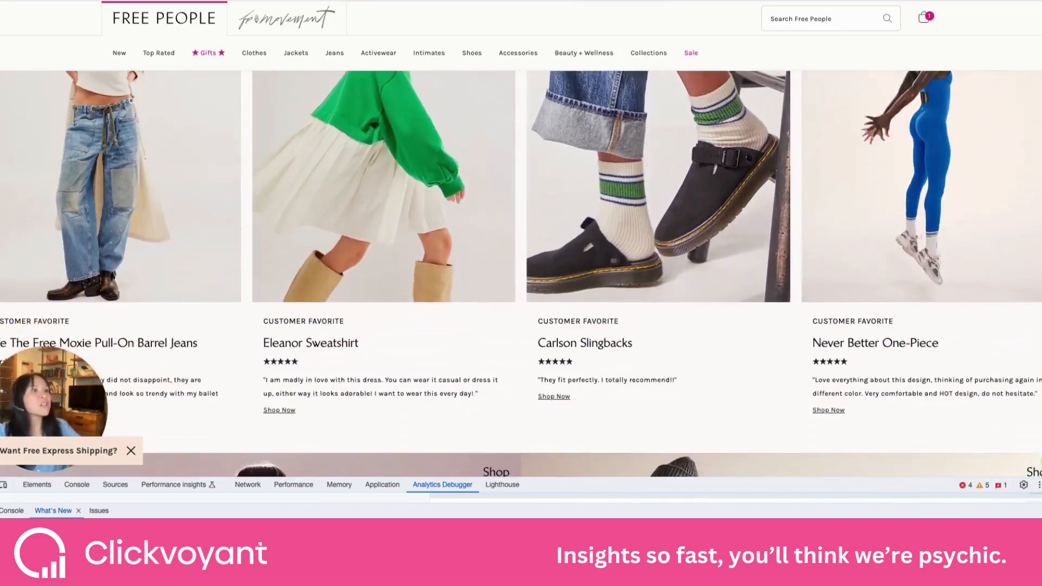
{"action": "scroll", "coordinate": [521, 274], "scroll_direction": "down", "scroll_amount": 3}
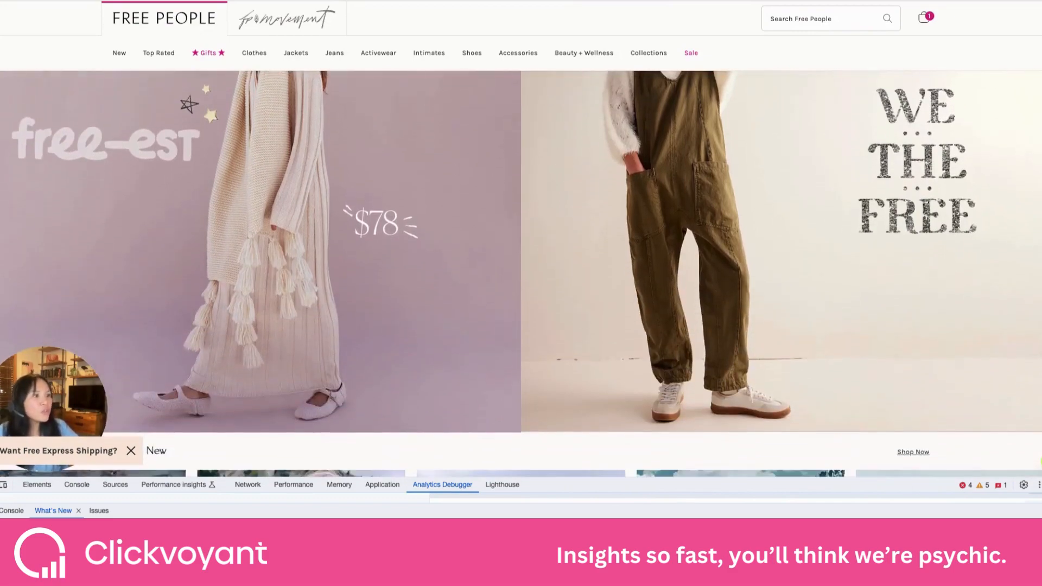
Step: Enlarge Free People's developer tools, inspect the sf_content_module_impression event's event_category and event_label for the customer favorites module, and shrink the tools again
{"action": "left_click_drag", "start_coordinate": [566, 486], "coordinate": [566, 116]}
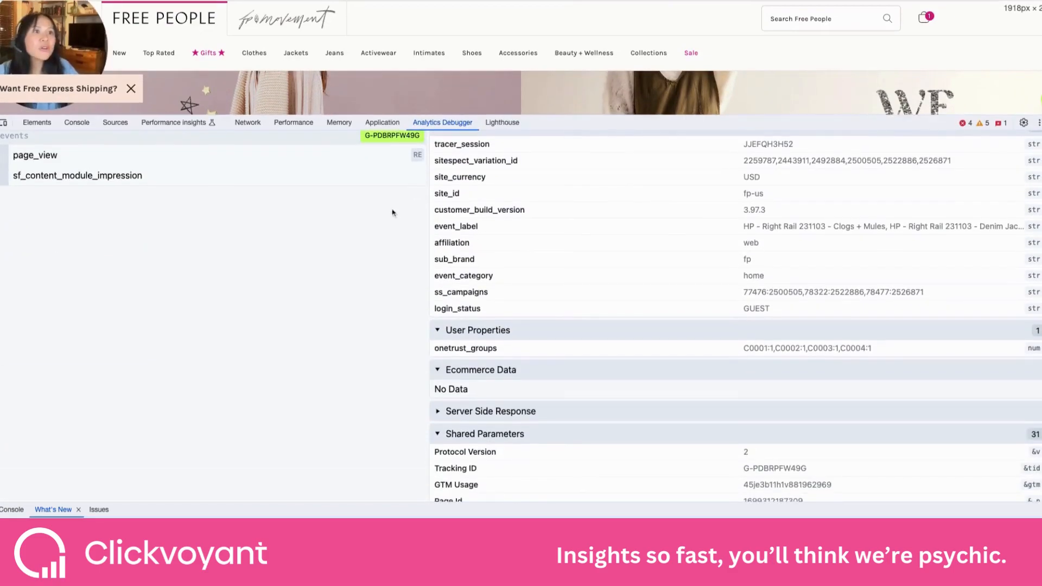
{"action": "scroll", "coordinate": [393, 213], "scroll_direction": "up", "scroll_amount": 5}
{"action": "left_click", "coordinate": [85, 317]}
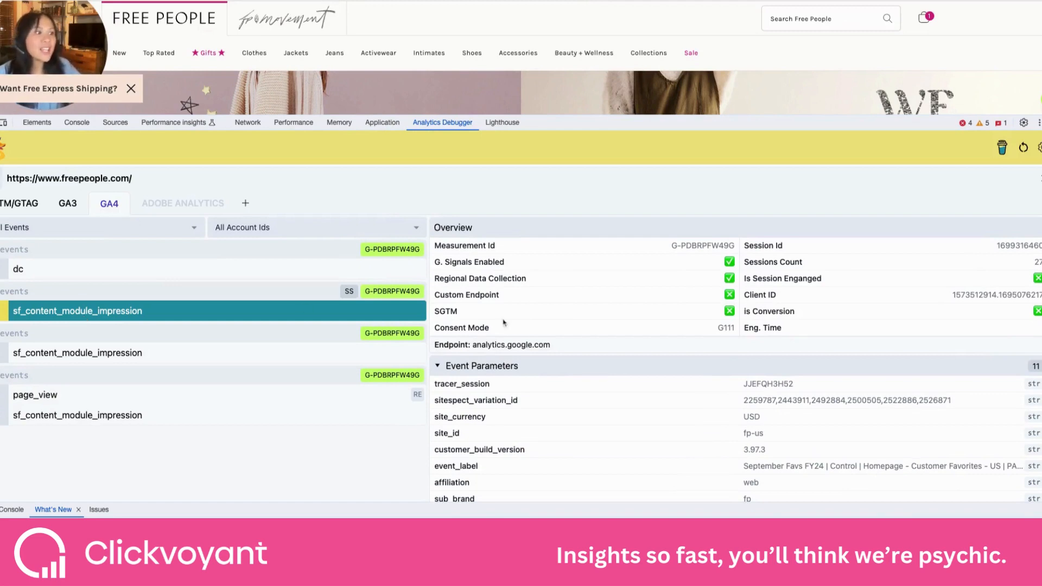
{"action": "scroll", "coordinate": [702, 412], "scroll_direction": "down", "scroll_amount": 5}
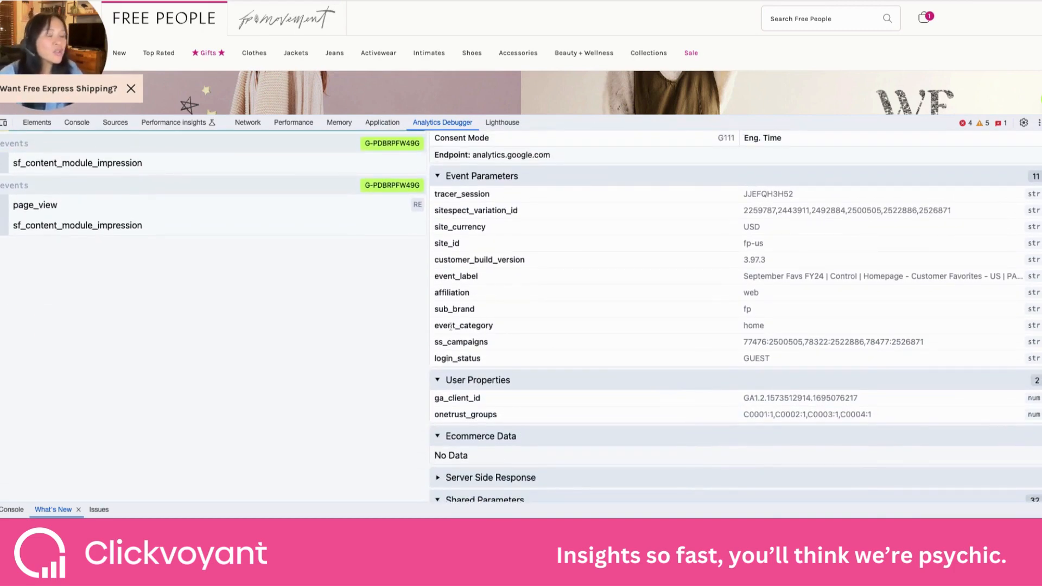
{"action": "left_click_drag", "start_coordinate": [450, 326], "coordinate": [495, 326]}
{"action": "left_click_drag", "start_coordinate": [460, 278], "coordinate": [597, 276]}
{"action": "scroll", "coordinate": [597, 276], "scroll_direction": "up", "scroll_amount": 1}
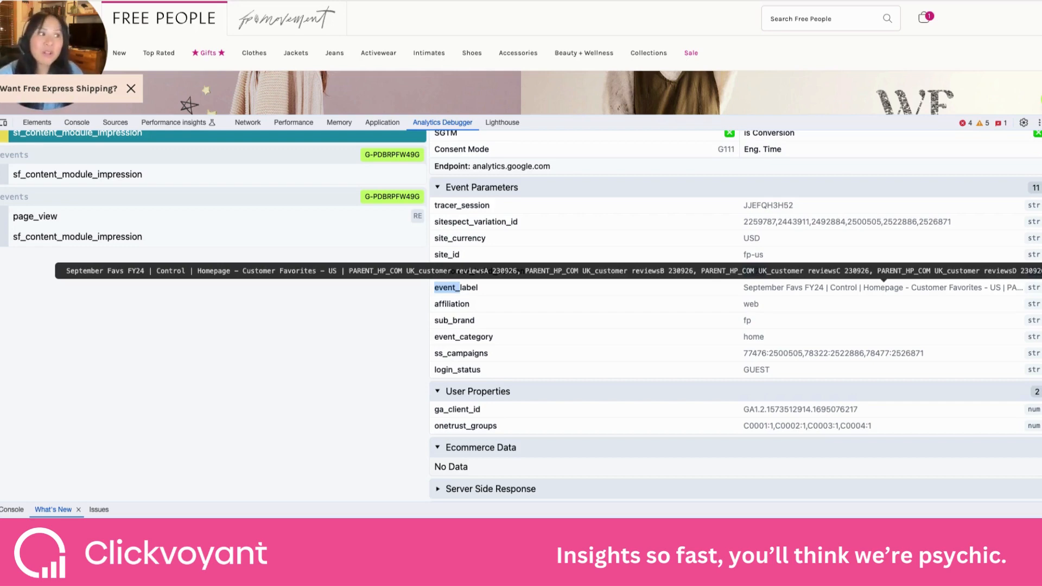
{"action": "left_click_drag", "start_coordinate": [572, 126], "coordinate": [572, 435]}
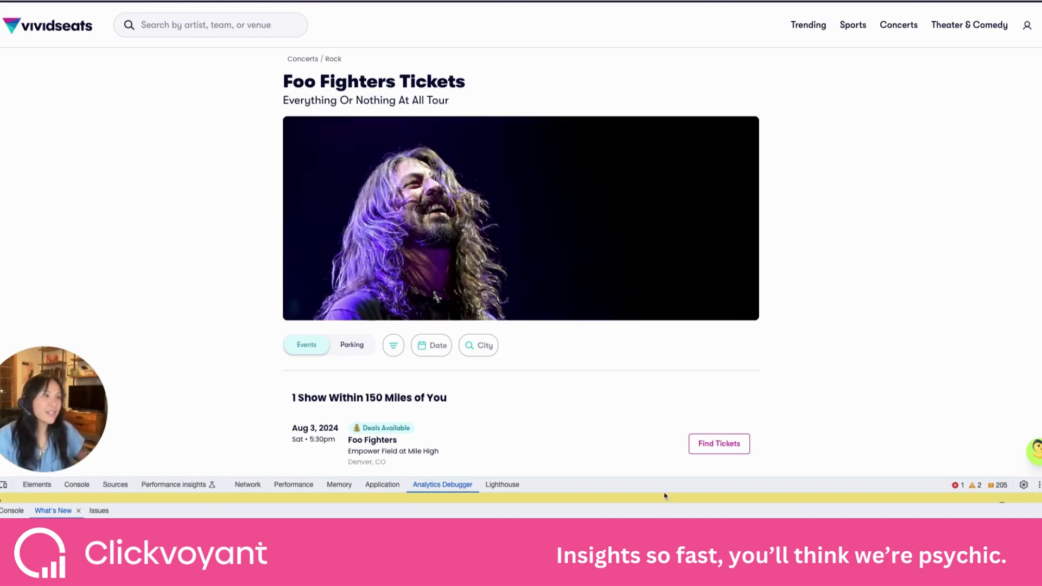
Step: Enlarge the developer tools on the Vivid Seats Foo Fighters page and examine the page_view event's performer and item_category parameters
{"action": "left_click_drag", "start_coordinate": [664, 487], "coordinate": [668, 82]}
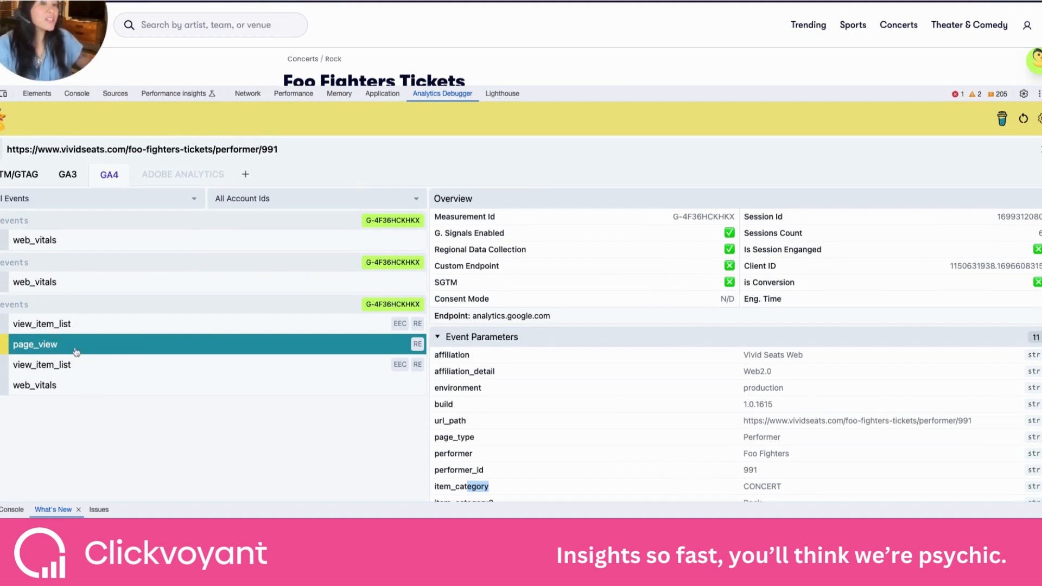
{"action": "scroll", "coordinate": [585, 346], "scroll_direction": "down", "scroll_amount": 1}
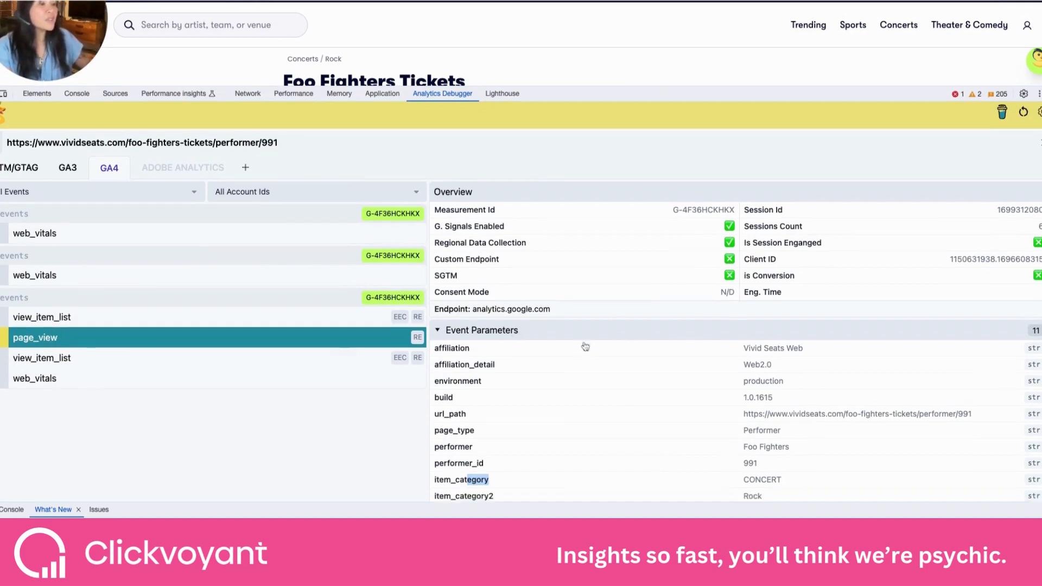
{"action": "scroll", "coordinate": [585, 346], "scroll_direction": "down", "scroll_amount": 3}
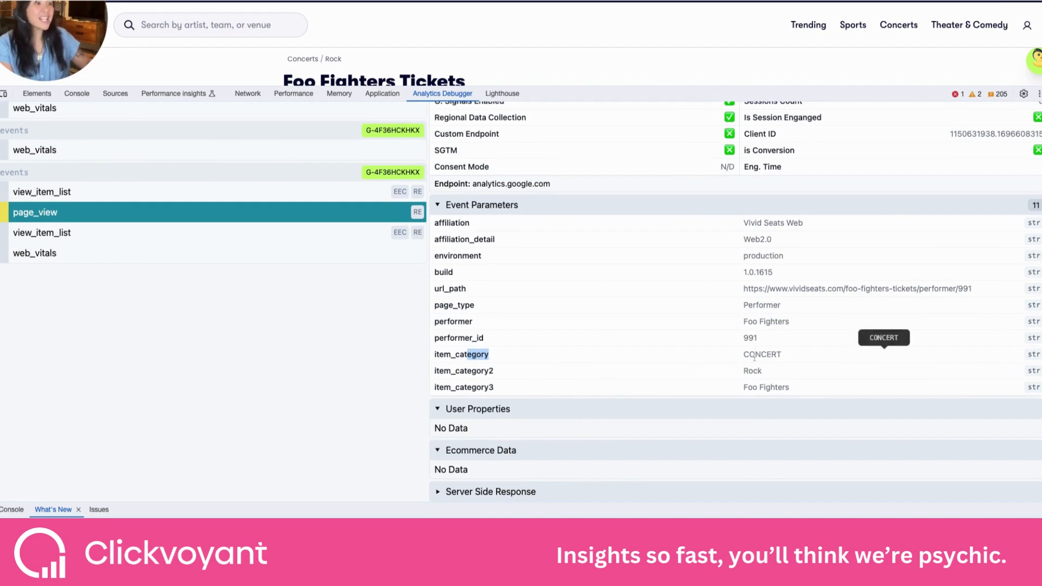
Step: Examine the page_view event's item_category and item_category2 values, and inspect the parameters of the first view_item_list event above it
{"action": "left_click_drag", "start_coordinate": [784, 357], "coordinate": [741, 358]}
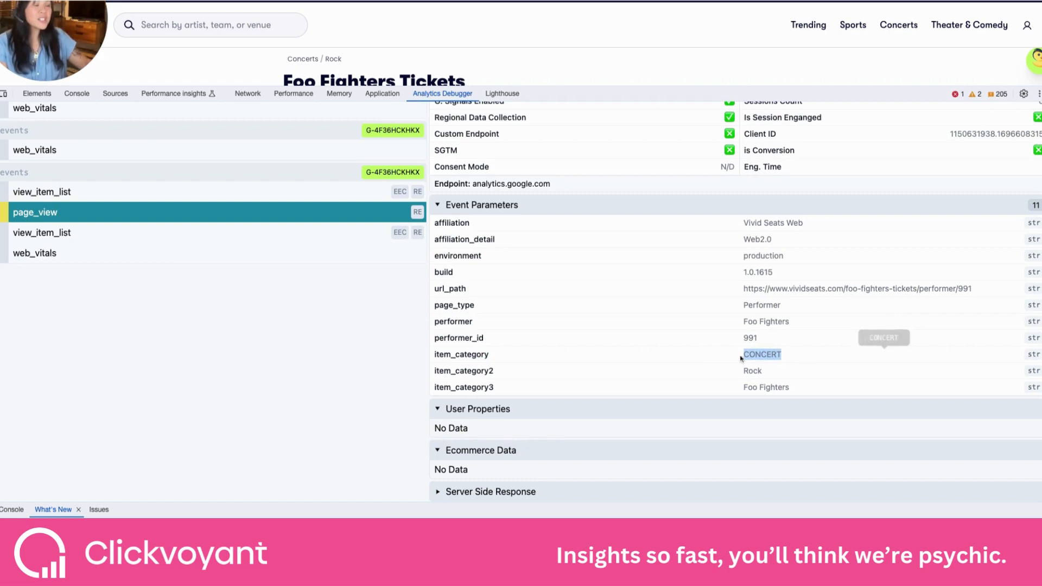
{"action": "double_click", "coordinate": [787, 374]}
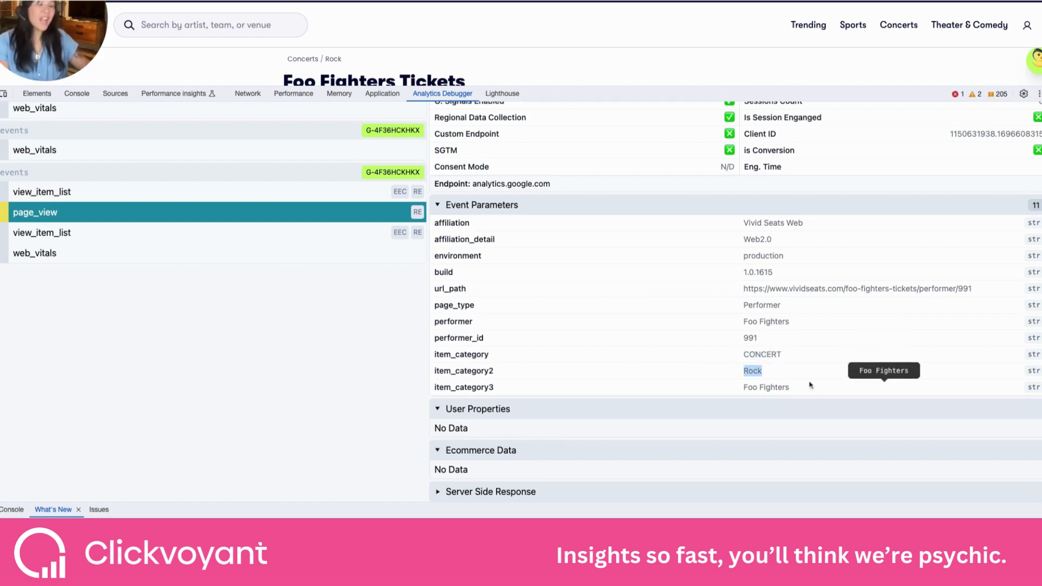
{"action": "scroll", "coordinate": [268, 253], "scroll_direction": "up", "scroll_amount": 3}
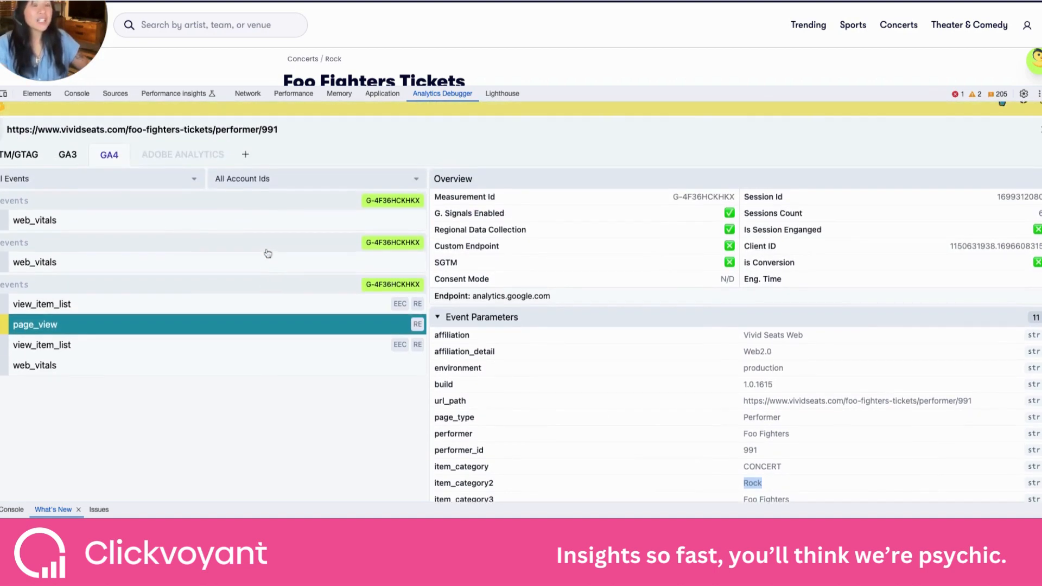
{"action": "left_click", "coordinate": [123, 307]}
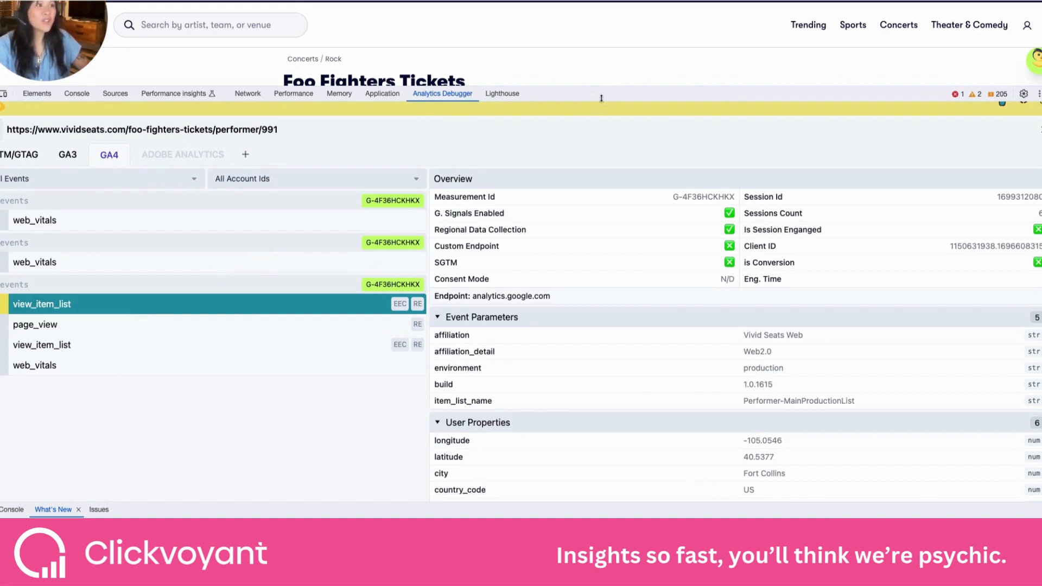
{"action": "mouse_move", "coordinate": [564, 85]}
{"action": "left_mouse_down"}
{"action": "mouse_move", "coordinate": [565, 441]}
{"action": "mouse_move", "coordinate": [564, 86]}
{"action": "left_mouse_up"}
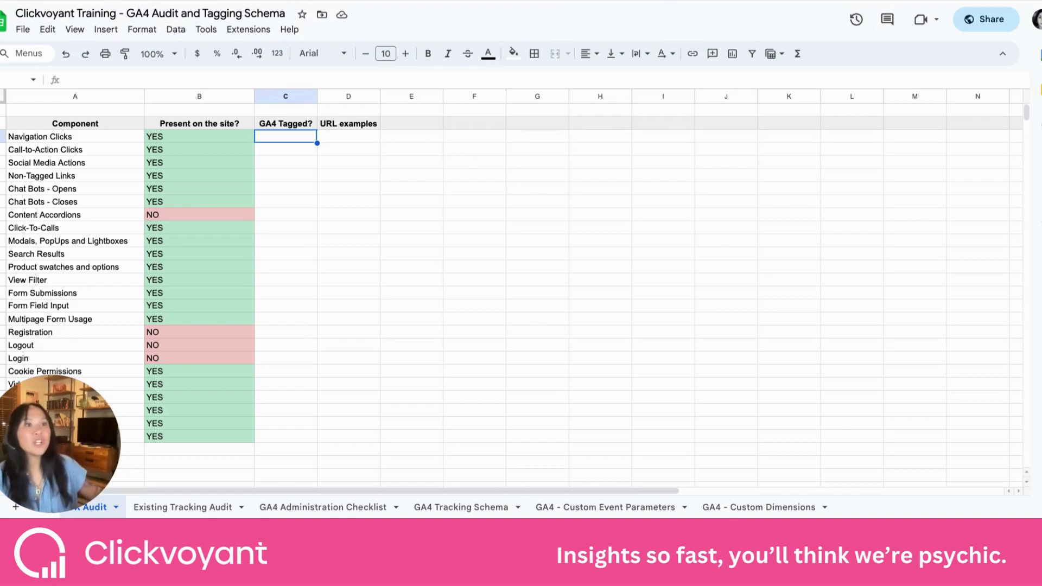
Step: Switch to the GA4 Audit and Tagging Schema spreadsheet in Google Sheets and select the audit components from Navigation Clicks through Cookie Permissions
{"action": "left_click", "coordinate": [107, 142]}
{"action": "key", "text": "shift+Down"}
{"action": "key", "text": "shift+Down"}
{"action": "key", "text": "shift+Down"}
{"action": "key", "text": "shift+Down"}
{"action": "key", "text": "shift+Down"}
{"action": "key", "text": "shift+Down"}
{"action": "key", "text": "shift+Down"}
{"action": "key", "text": "shift+Down"}
{"action": "key", "text": "shift+Down"}
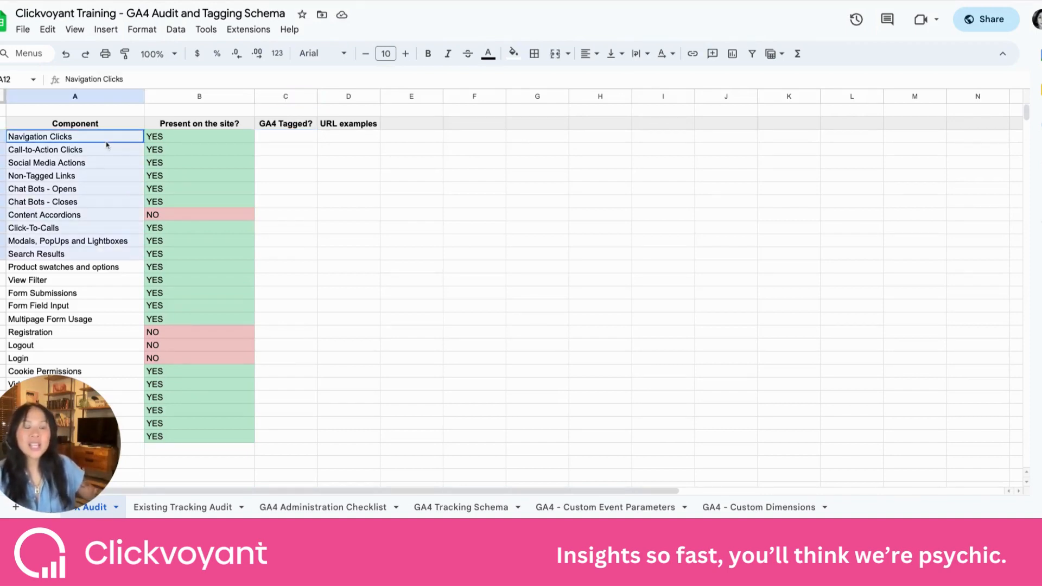
{"action": "key", "text": "shift+Down"}
{"action": "key", "text": "shift+Down"}
{"action": "key", "text": "shift+Down"}
{"action": "key", "text": "shift+Down"}
{"action": "key", "text": "shift+Down"}
{"action": "key", "text": "shift+Down"}
{"action": "key", "text": "shift+Down"}
{"action": "key", "text": "shift+Down"}
{"action": "key", "text": "shift+Down"}
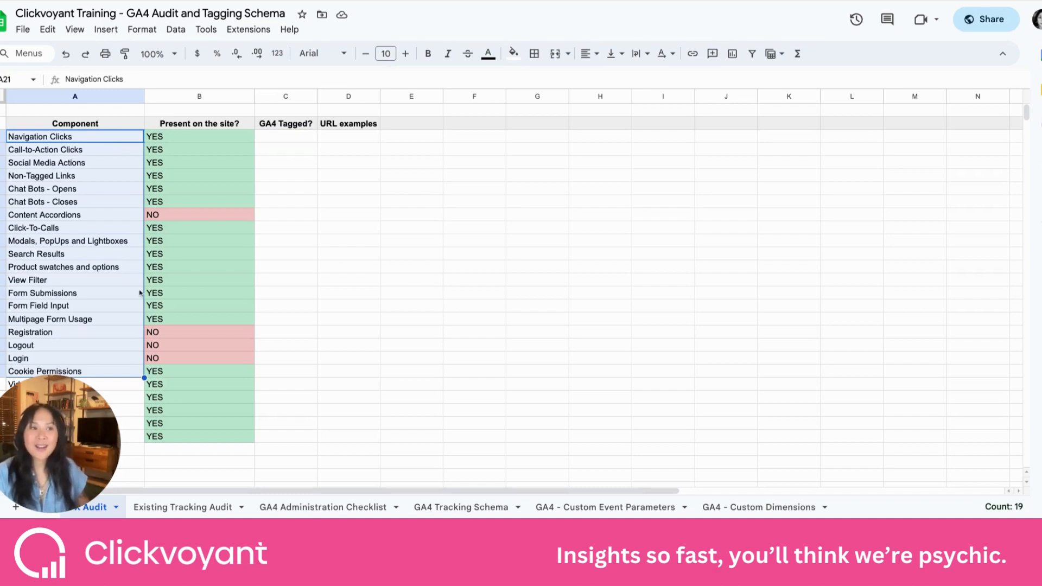
Step: Review individual audit components from Call-to-Action Clicks to Registration, along with the "Present on the site?" and "GA4 Tagged?" columns
{"action": "left_click", "coordinate": [96, 163]}
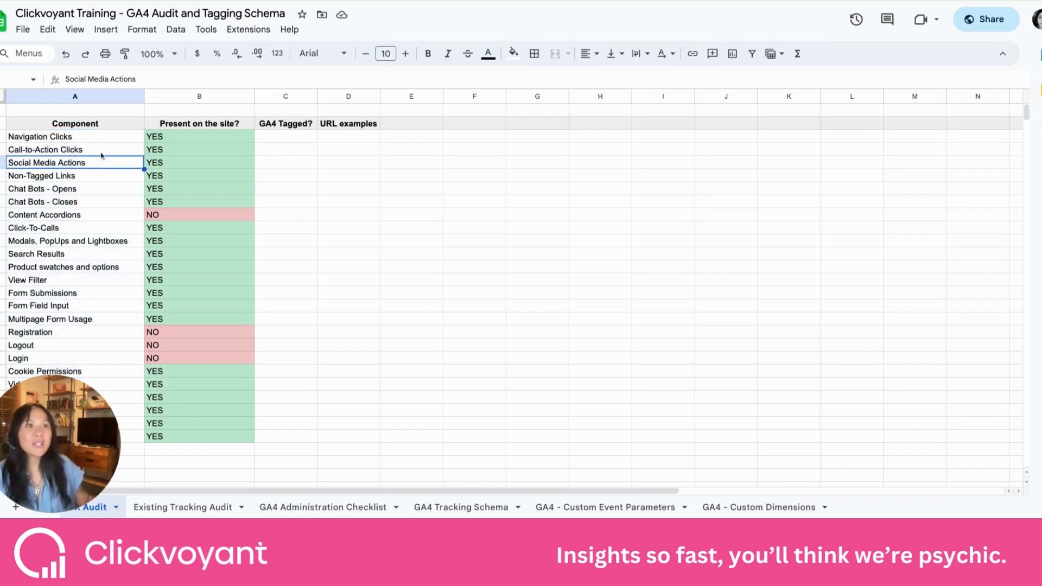
{"action": "left_click", "coordinate": [101, 153]}
{"action": "left_click", "coordinate": [80, 244]}
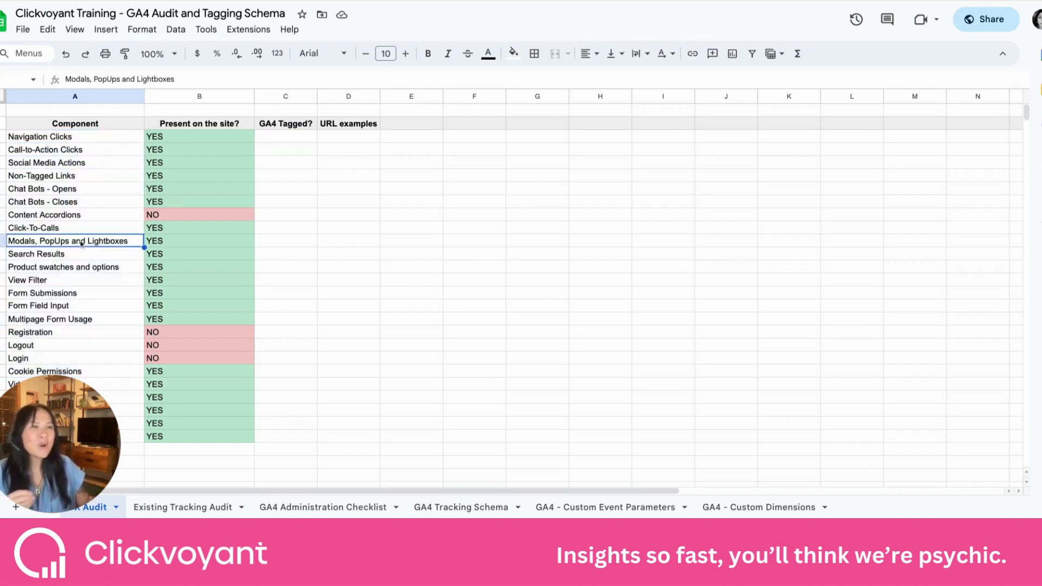
{"action": "left_click", "coordinate": [90, 217]}
{"action": "left_click", "coordinate": [80, 295]}
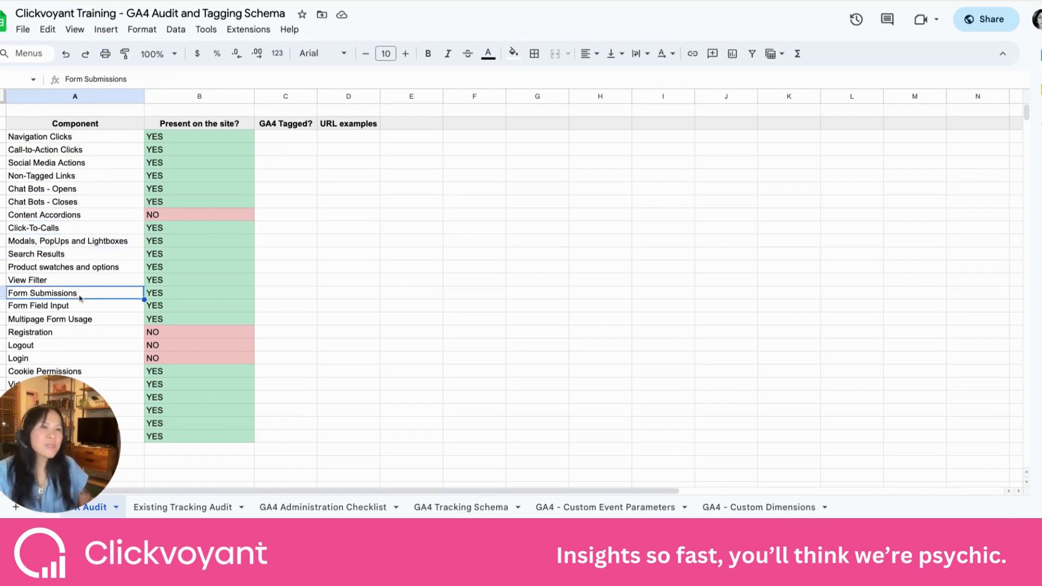
{"action": "left_click", "coordinate": [84, 334]}
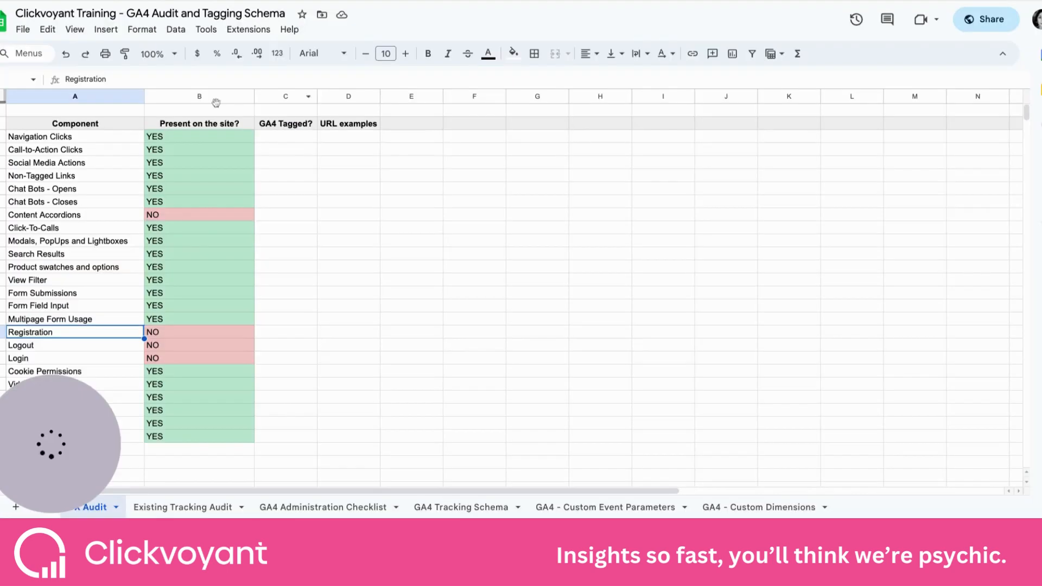
{"action": "left_click", "coordinate": [216, 98]}
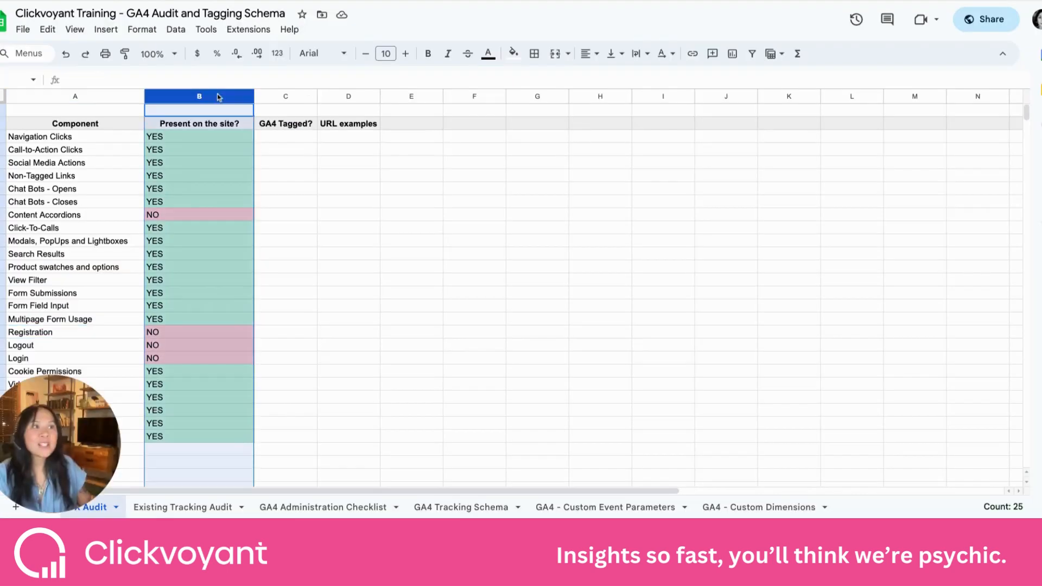
{"action": "left_click", "coordinate": [278, 97]}
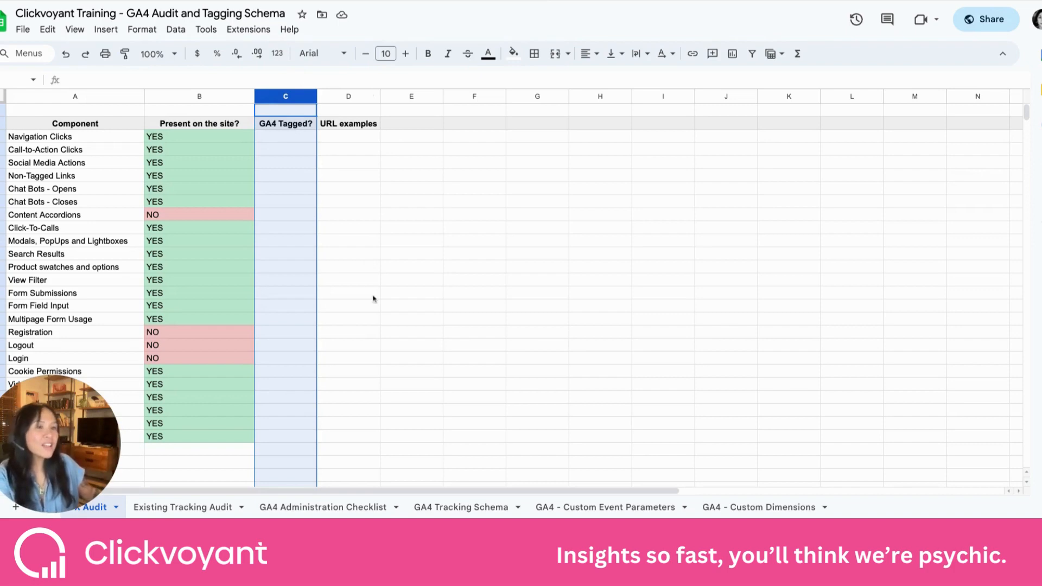
Step: Open the GA4 Tracking Schema sheet and review event names such as navigation_click, filter_view and form_submit, plus the Custom Parameters column
{"action": "left_click", "coordinate": [478, 508]}
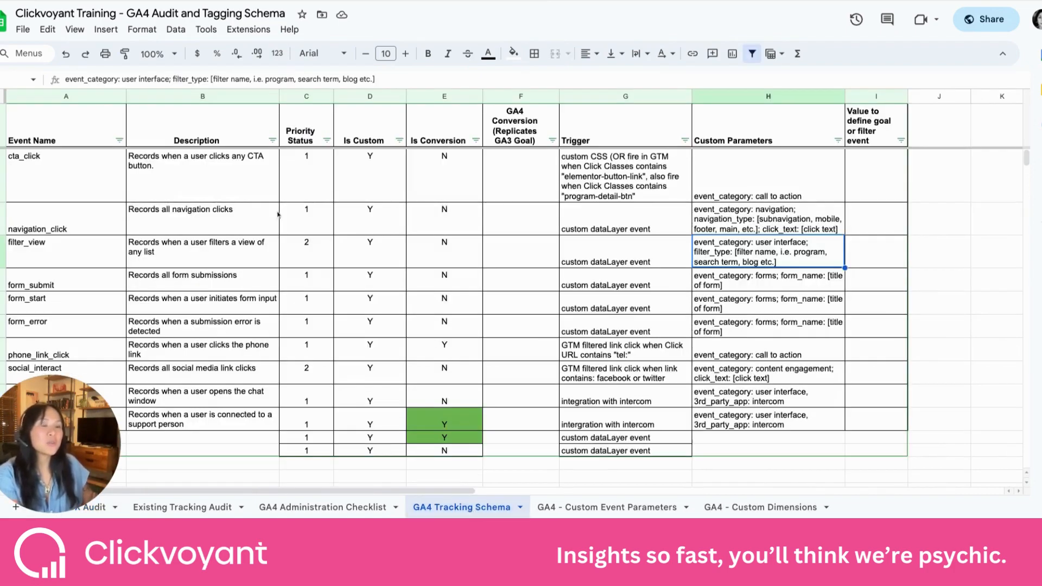
{"action": "left_click", "coordinate": [80, 98]}
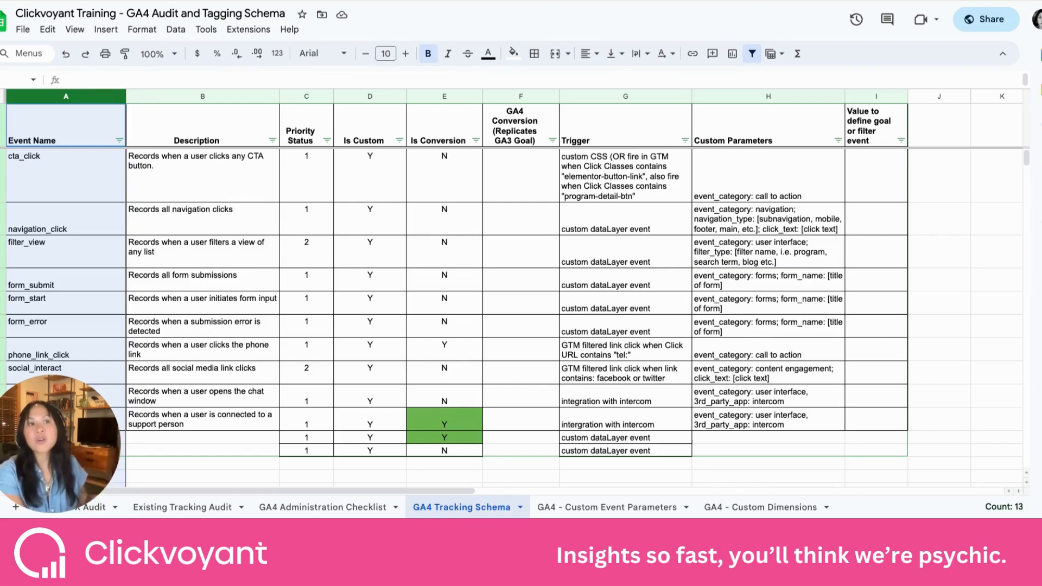
{"action": "left_click", "coordinate": [96, 228]}
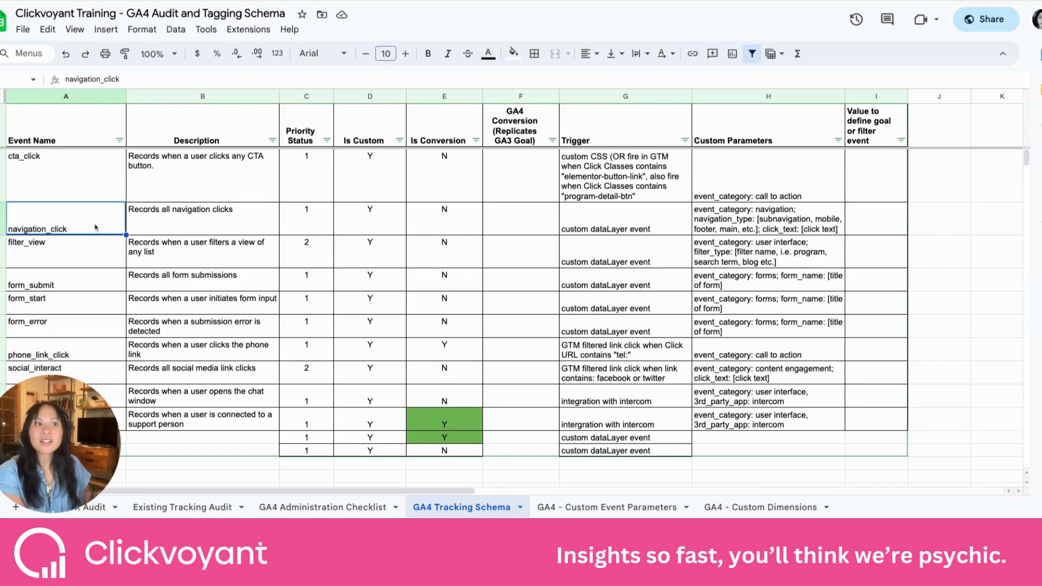
{"action": "left_click", "coordinate": [87, 244]}
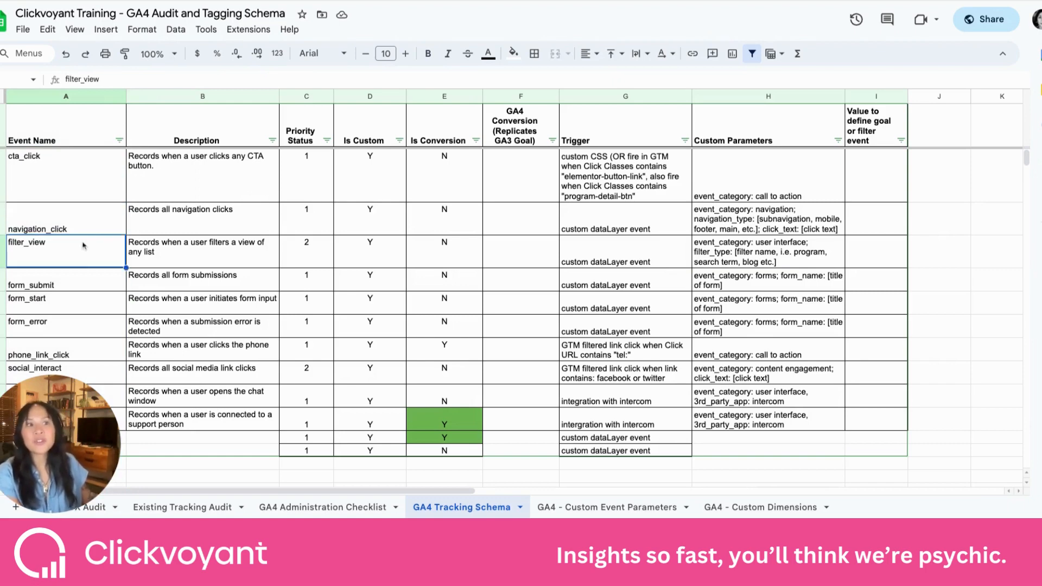
{"action": "left_click", "coordinate": [69, 307]}
{"action": "left_click", "coordinate": [78, 288]}
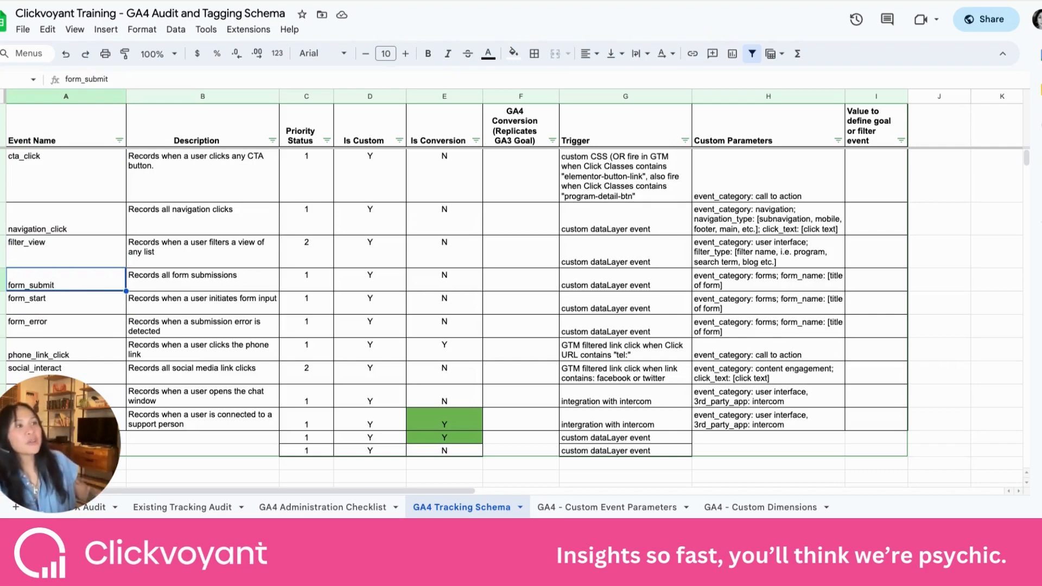
{"action": "left_click", "coordinate": [730, 95]}
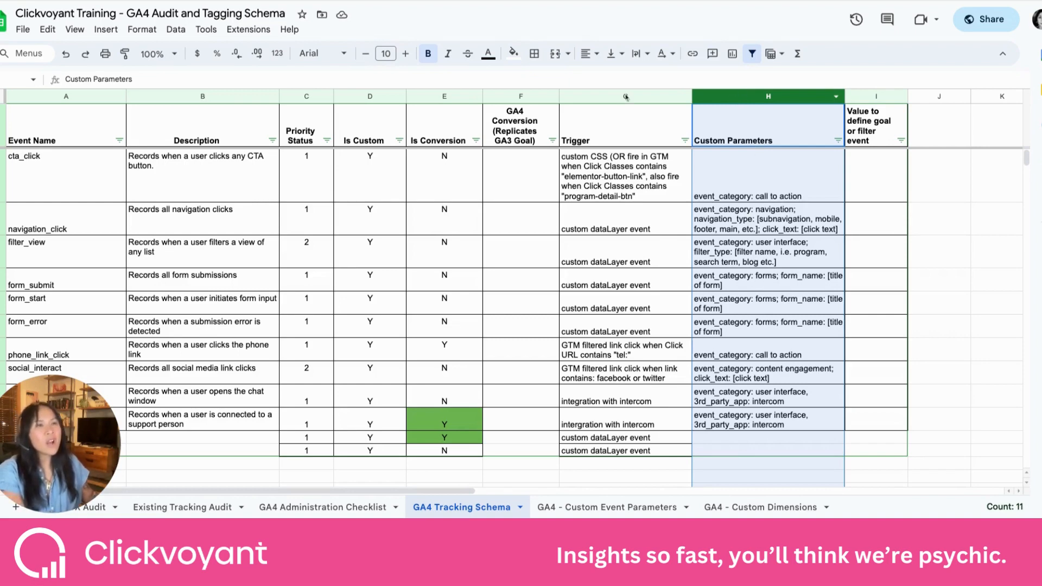
Step: Open the GA4 - Custom Event Parameters sheet and review ux_feature_name, video_title, video_length, form_name and click_text
{"action": "left_click", "coordinate": [581, 510]}
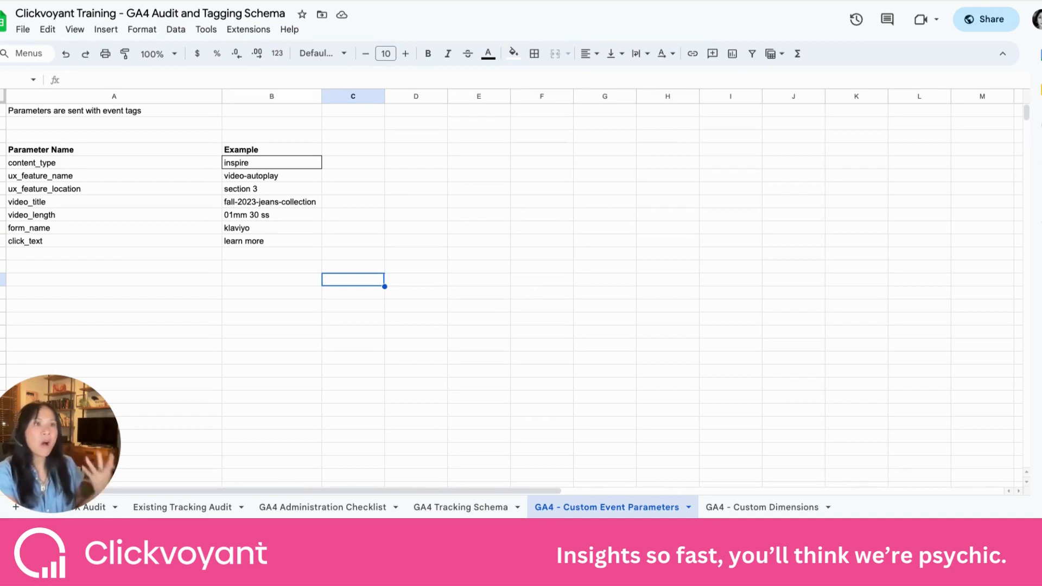
{"action": "left_click", "coordinate": [62, 179]}
{"action": "left_click", "coordinate": [76, 202]}
{"action": "left_click", "coordinate": [78, 217]}
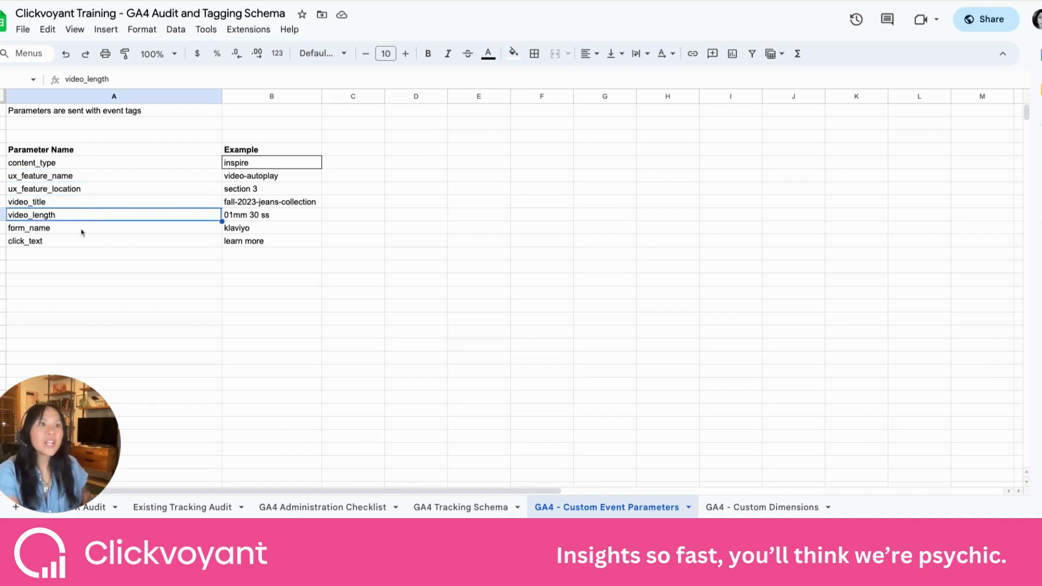
{"action": "left_click", "coordinate": [80, 231]}
{"action": "left_click", "coordinate": [78, 242]}
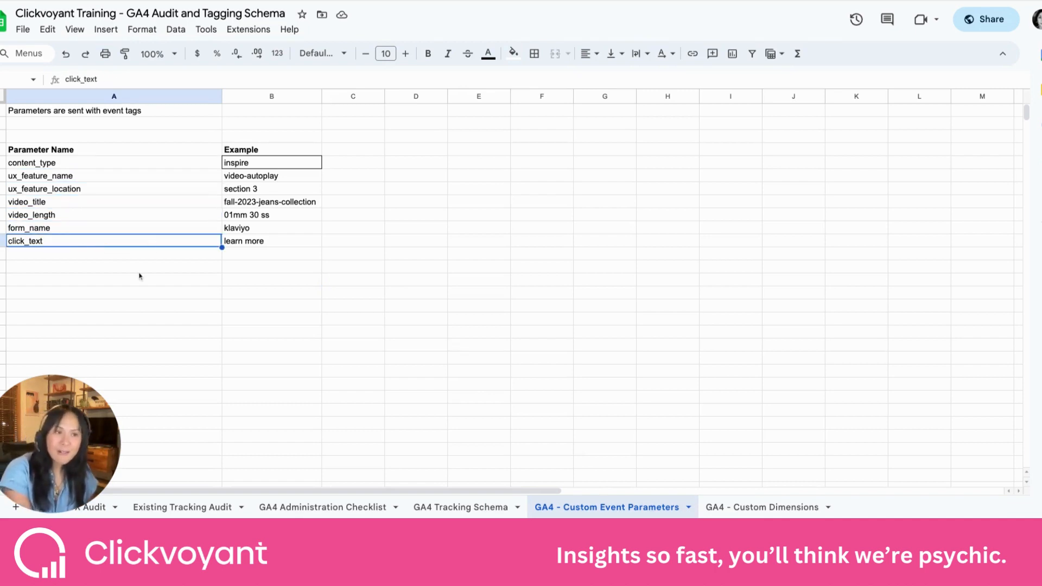